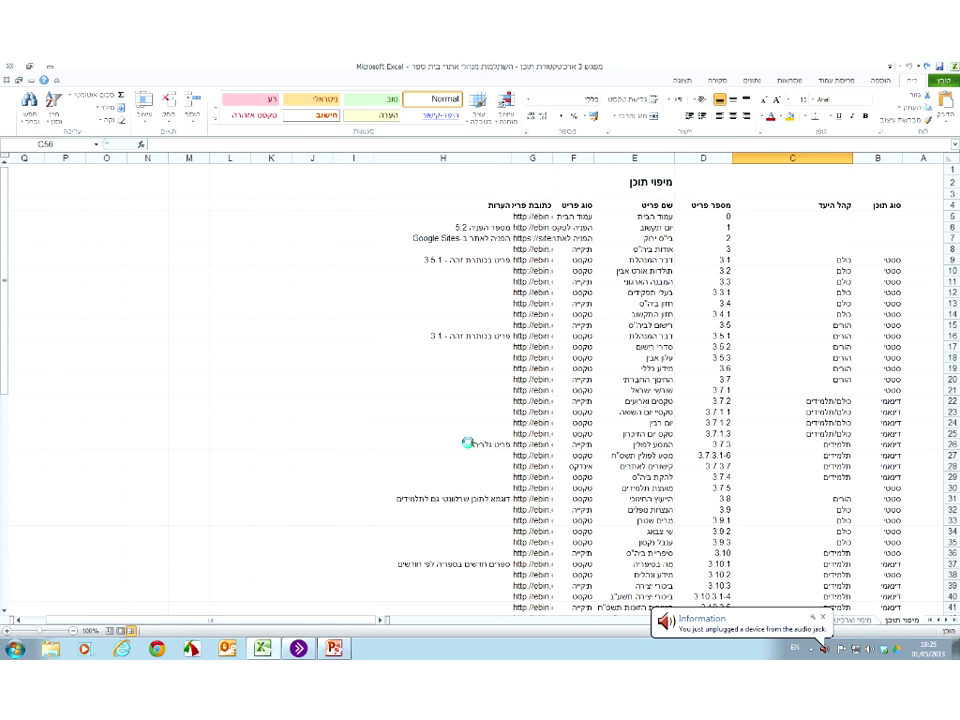
# Enlarge the מיפוי תוכן sheet to 130% and look over its first item rows.
pyautogui.scroll(1, 467, 442)
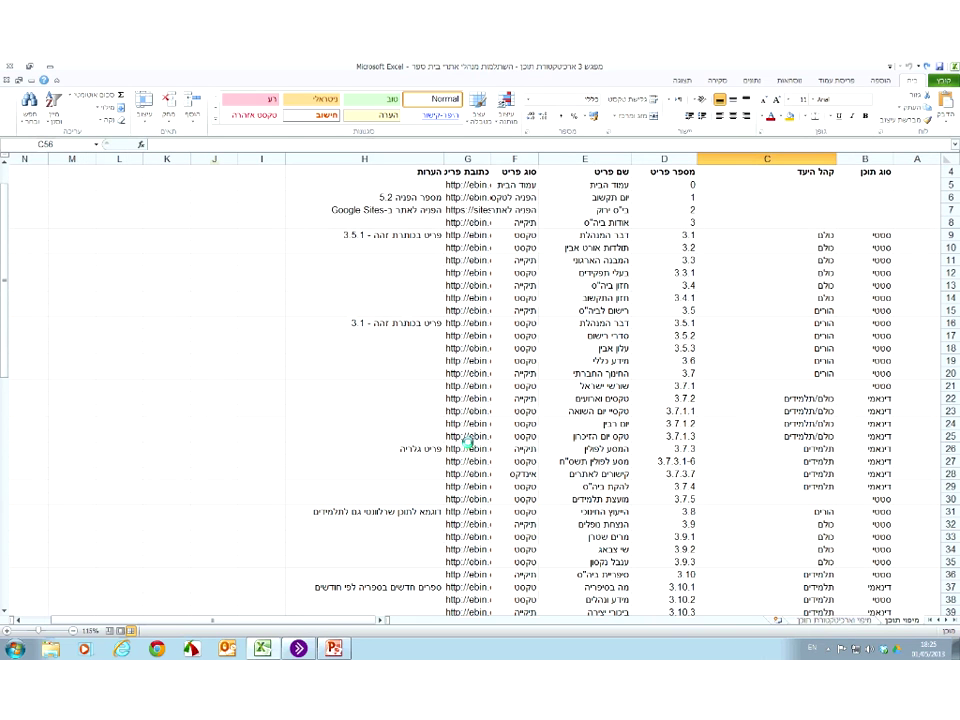
pyautogui.scroll(1, 467, 441)
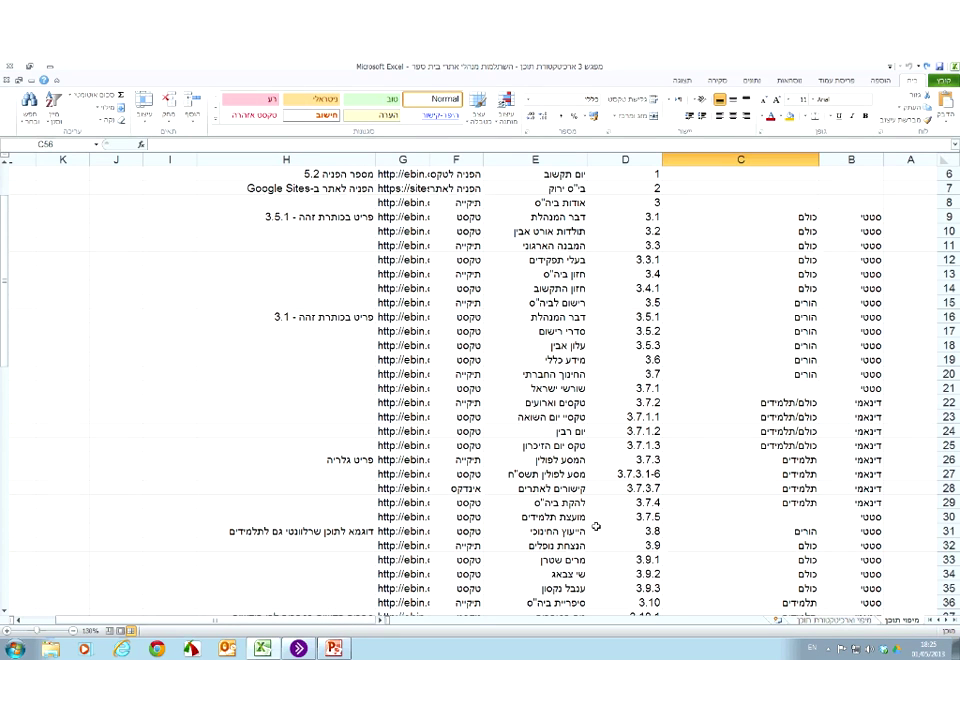
pyautogui.scroll(1, 596, 527)
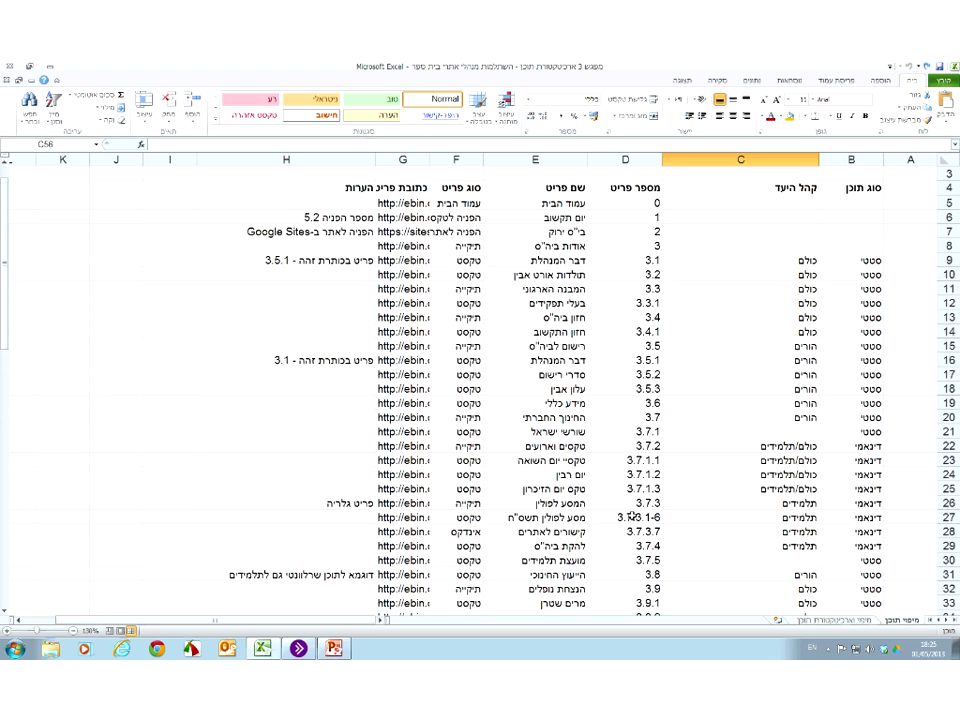
pyautogui.scroll(-1, 630, 517)
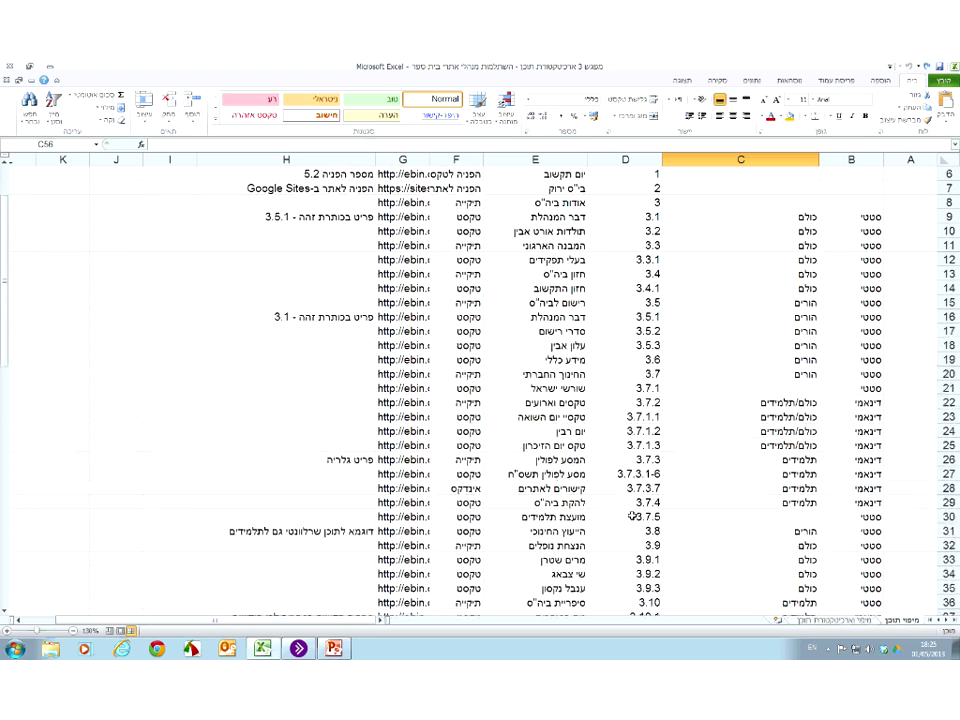
# Switch to Internet Explorer and open the school website ebin.ort.org.il.
pyautogui.click(124, 649)
pyautogui.click(461, 82)
pyautogui.write('ebin.o')
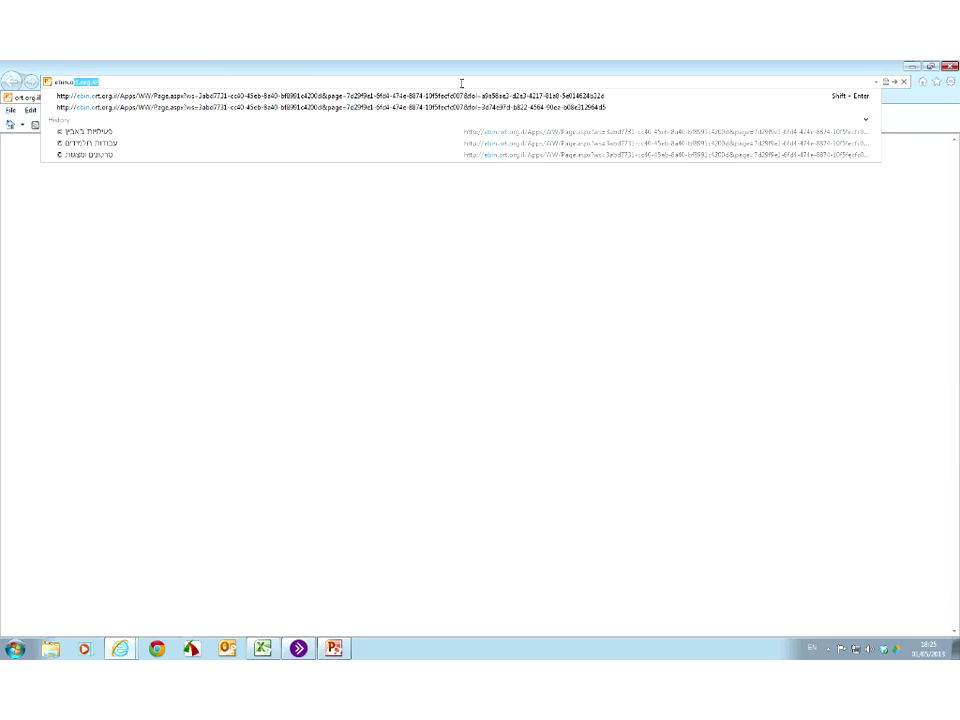
pyautogui.press('Return')
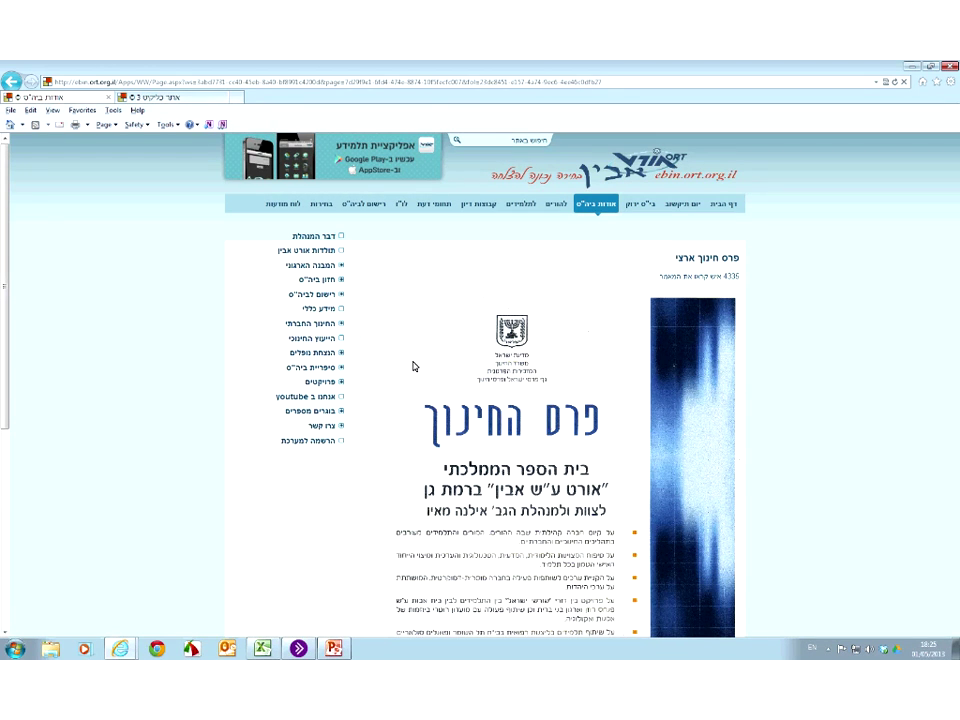
# Return to Excel and examine items 3.1 to 3.5.1 under אודות ביה"ס in the content-mapping sheet.
pyautogui.hotkey('alt', 'Tab')
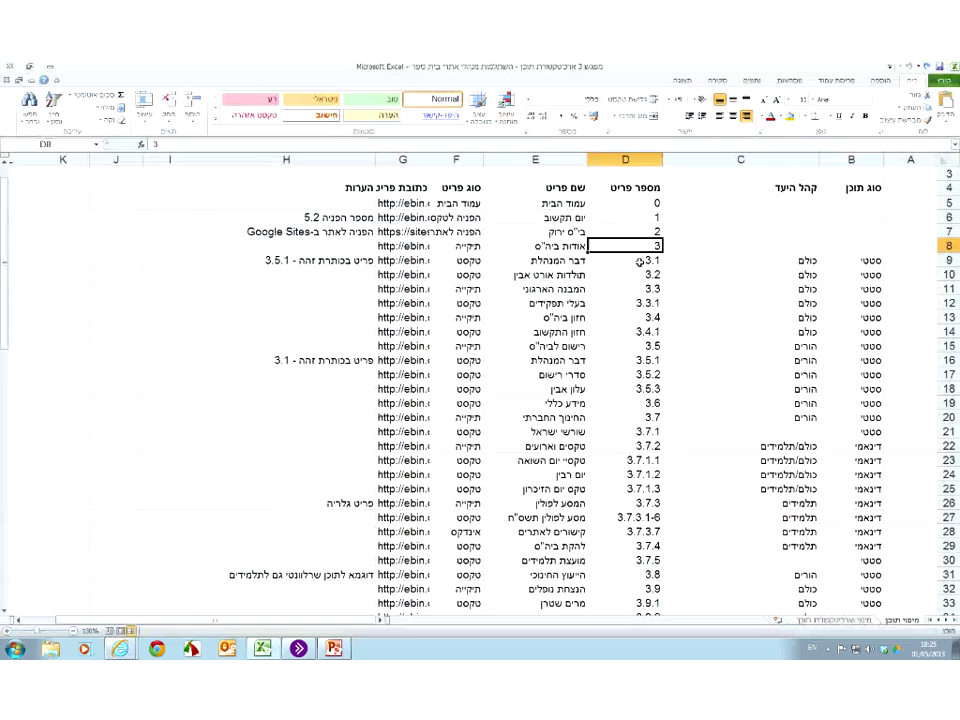
pyautogui.click(641, 260)
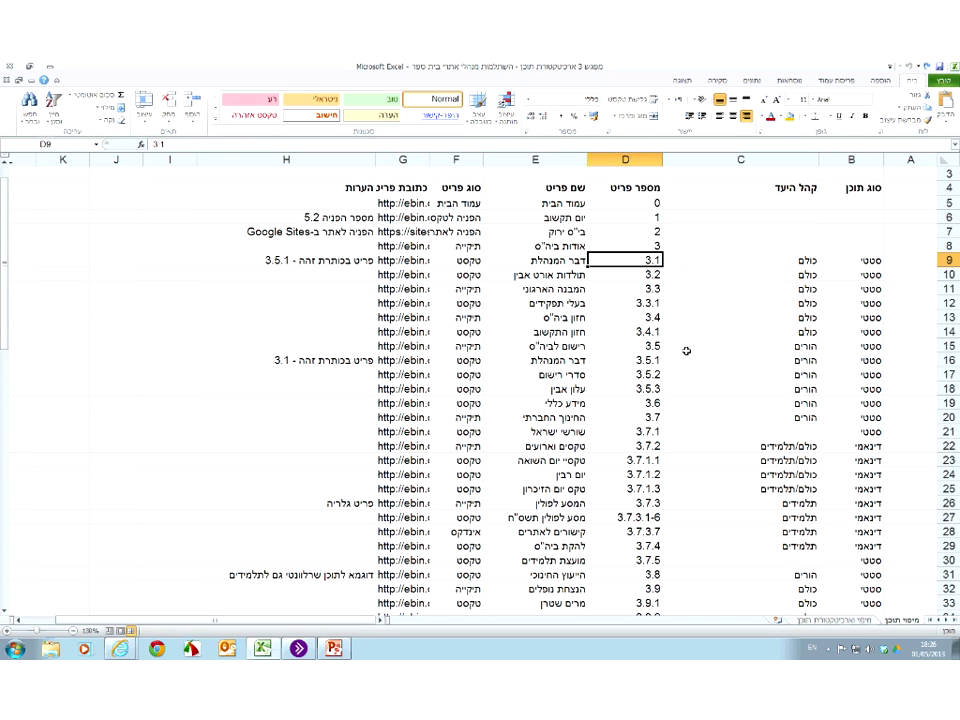
pyautogui.scroll(-1, 686, 351)
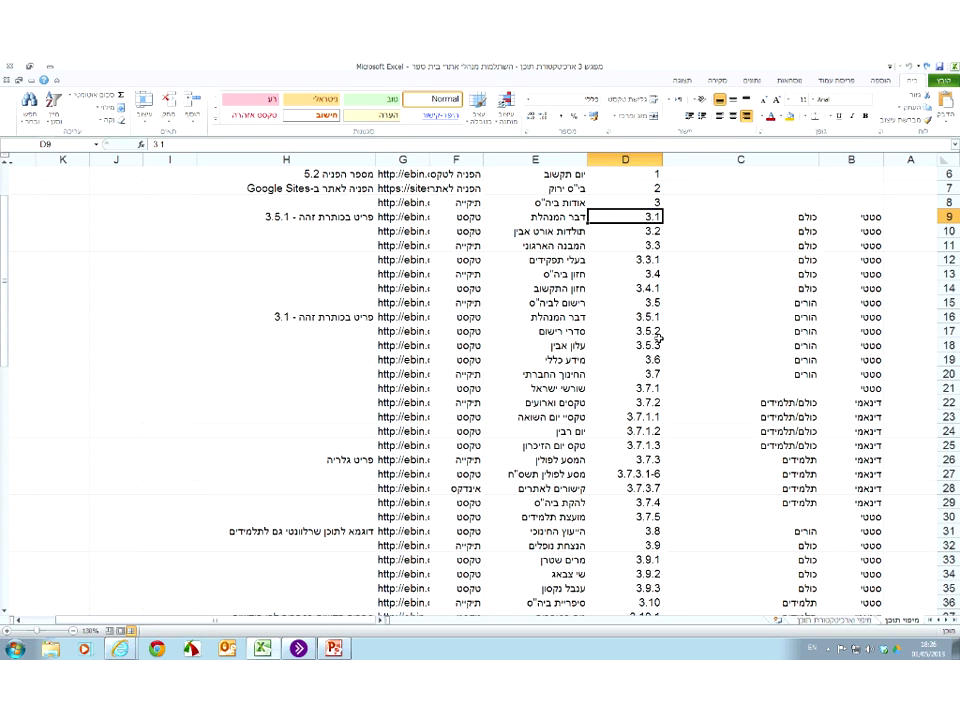
pyautogui.click(516, 318)
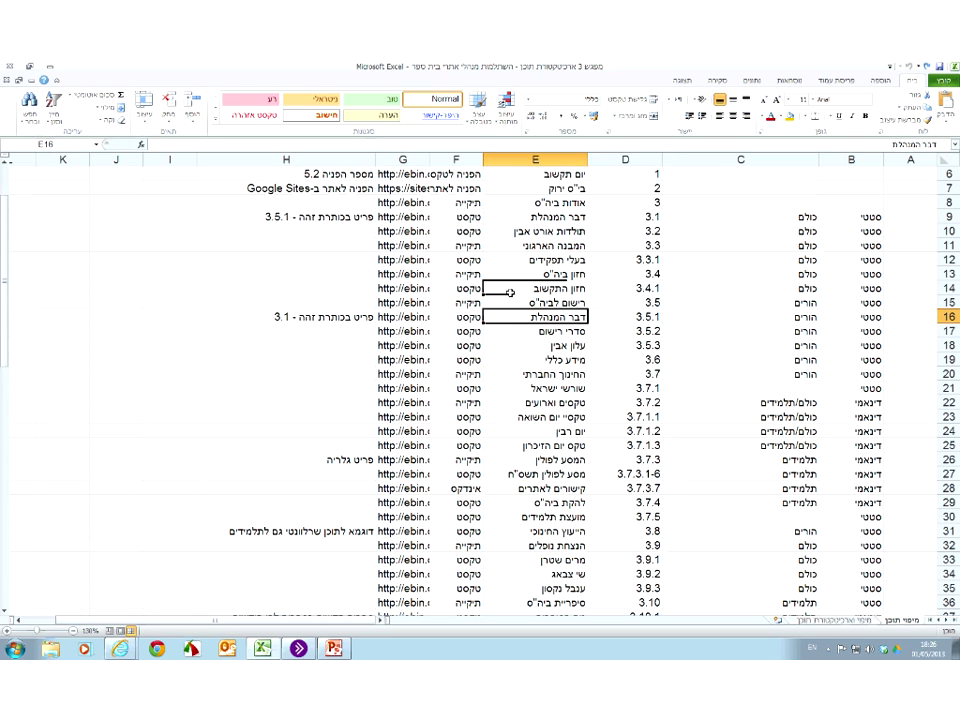
pyautogui.click(490, 287)
pyautogui.click(511, 270)
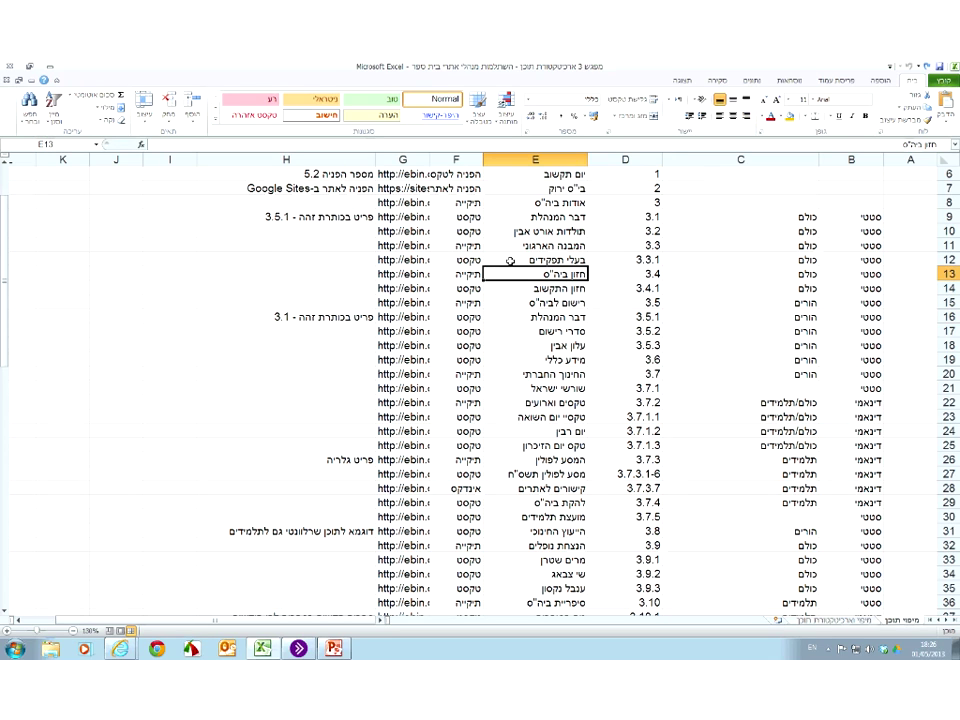
pyautogui.click(510, 260)
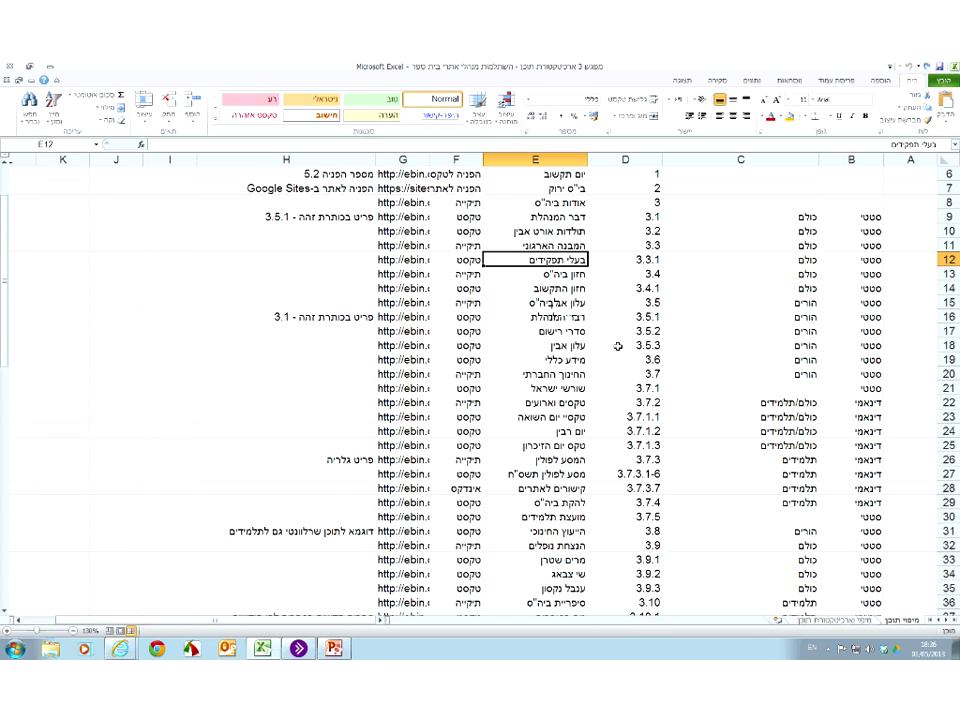
# Open the המסע לפולין gallery in Internet Explorer using the address stored in G26, and select one of its photos.
pyautogui.scroll(-1, 618, 346)
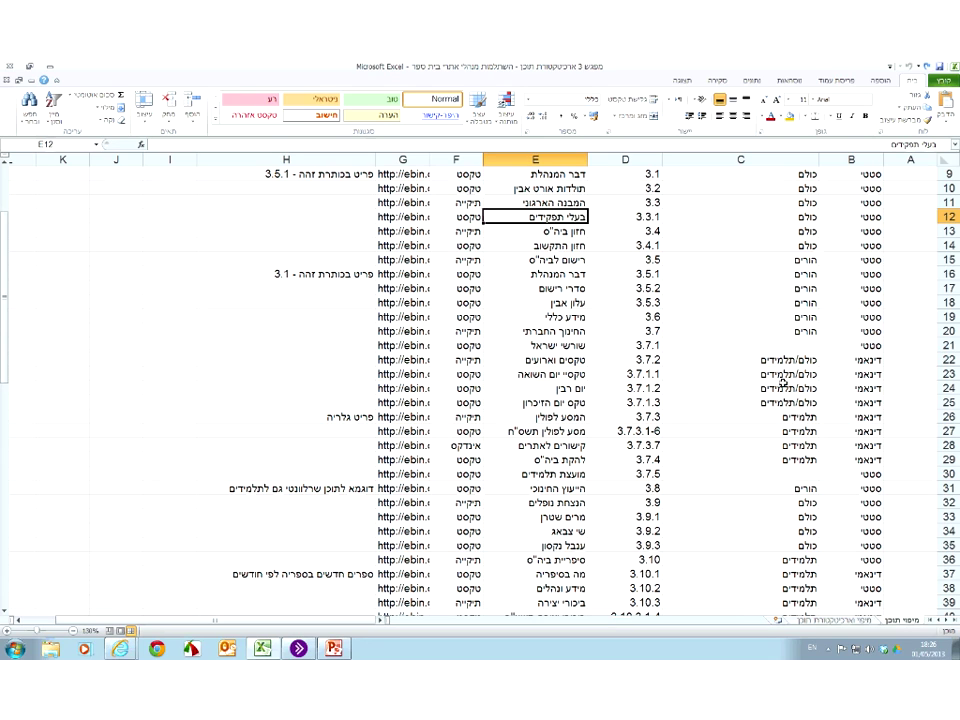
pyautogui.click(540, 414)
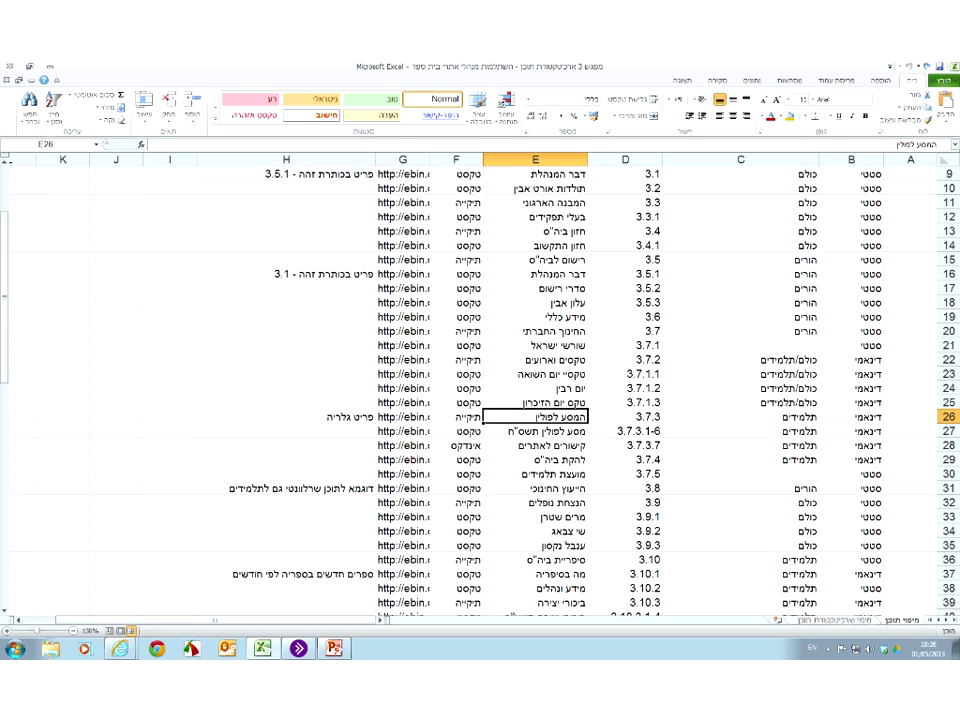
pyautogui.press('Left')
pyautogui.press('Left')
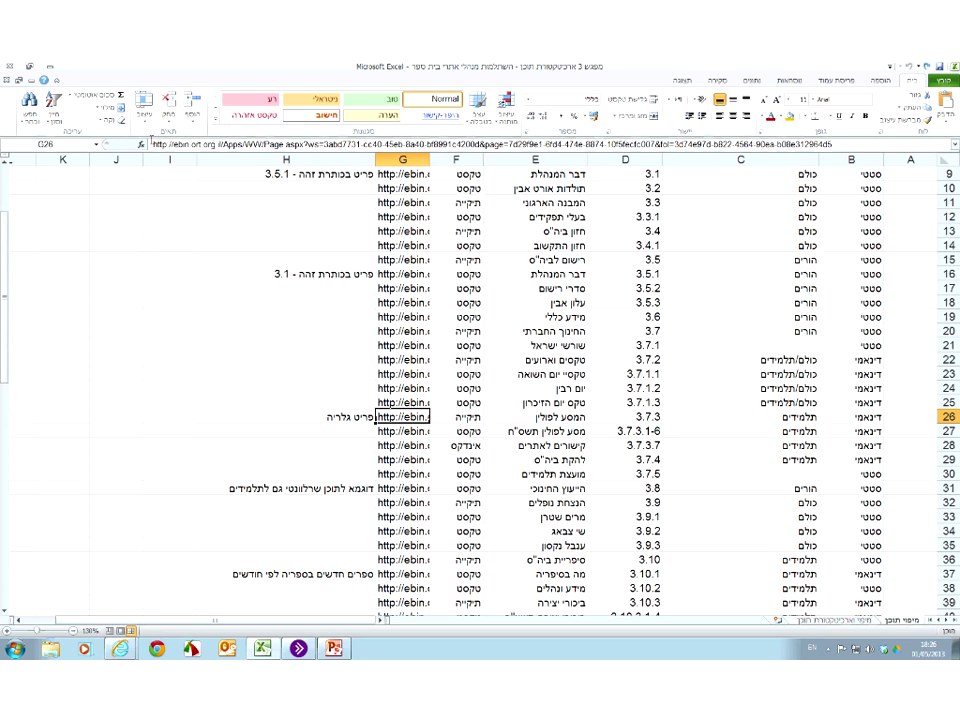
pyautogui.tripleClick(152, 143)
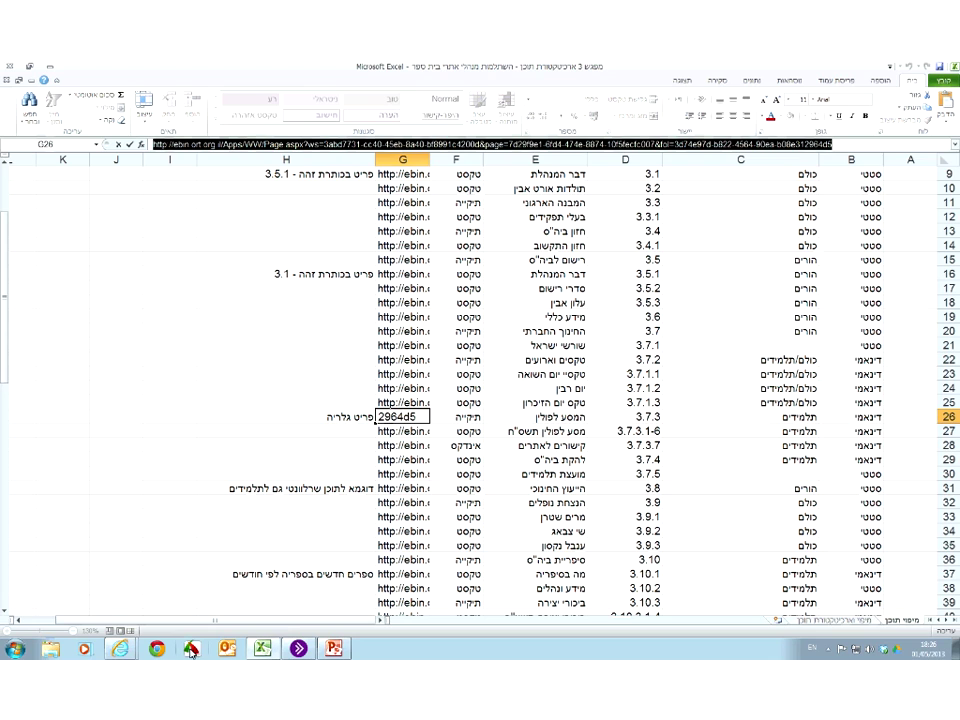
pyautogui.click(128, 648)
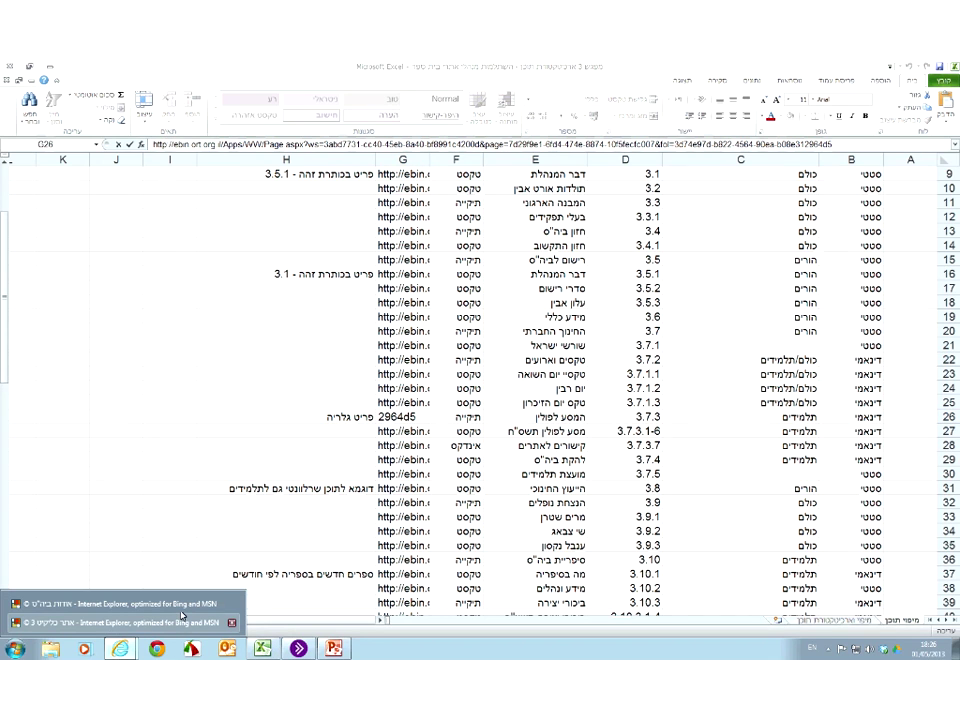
pyautogui.click(182, 618)
pyautogui.hotkey('ctrl', 'v')
pyautogui.press('Return')
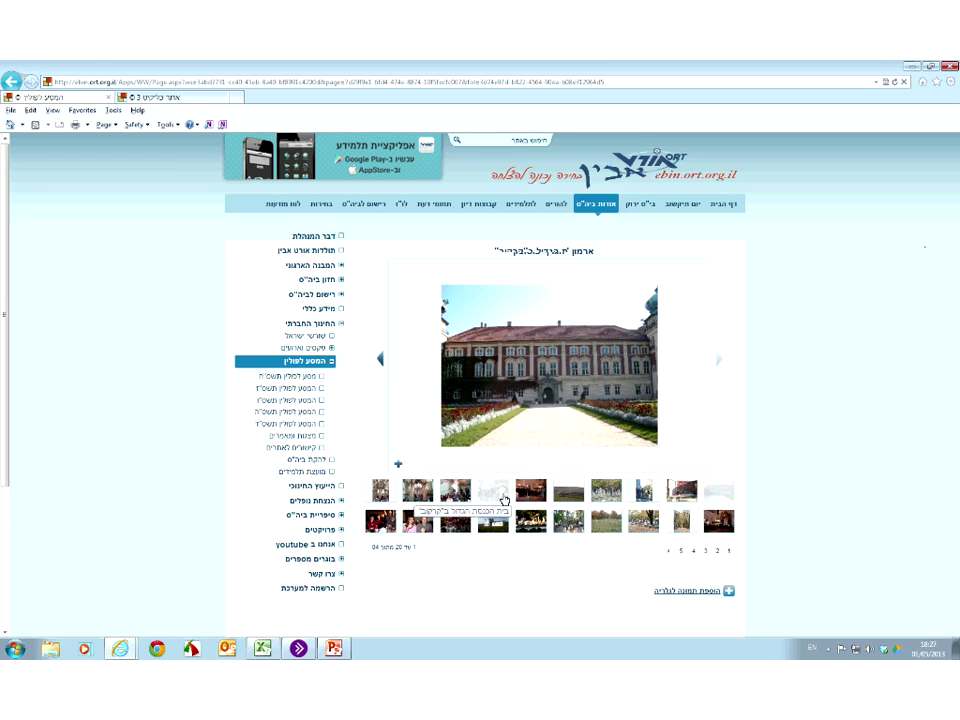
pyautogui.click(505, 499)
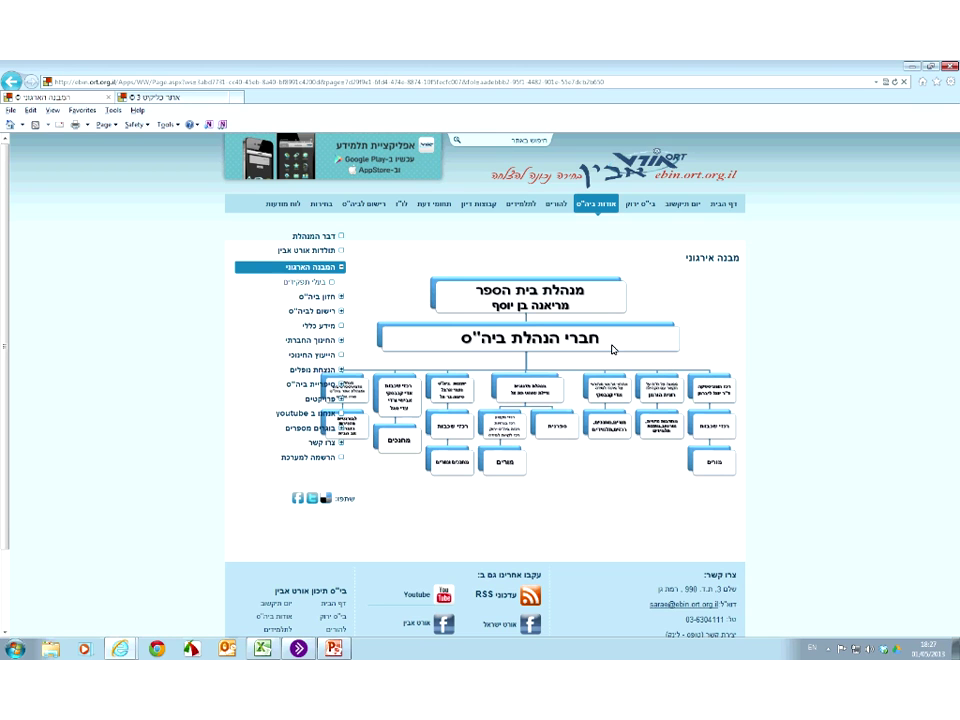
# Return to Excel, take the רישום לביה"ס address from G15 and load it in Internet Explorer.
pyautogui.hotkey('alt', 'Tab')
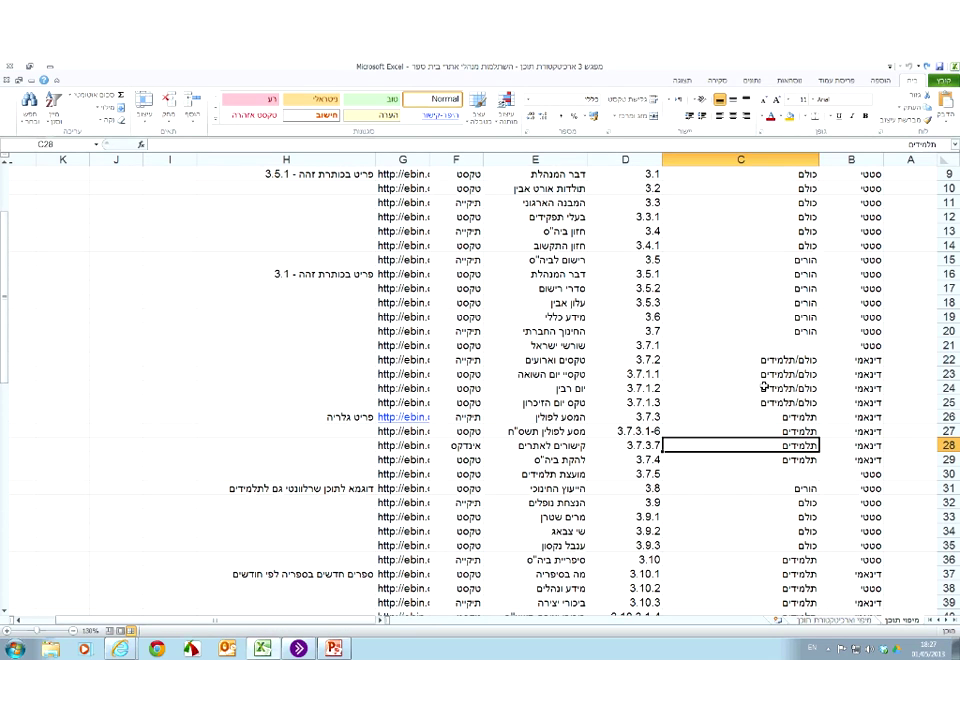
pyautogui.scroll(1, 722, 304)
pyautogui.press('Up')
pyautogui.press('Up')
pyautogui.click(732, 306)
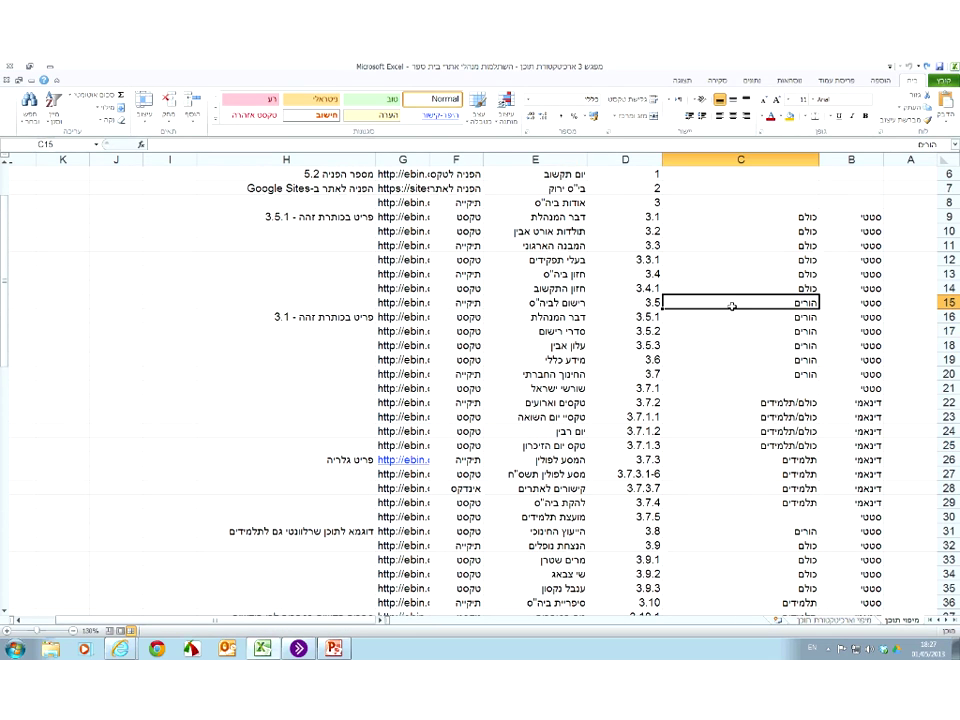
pyautogui.click(429, 305)
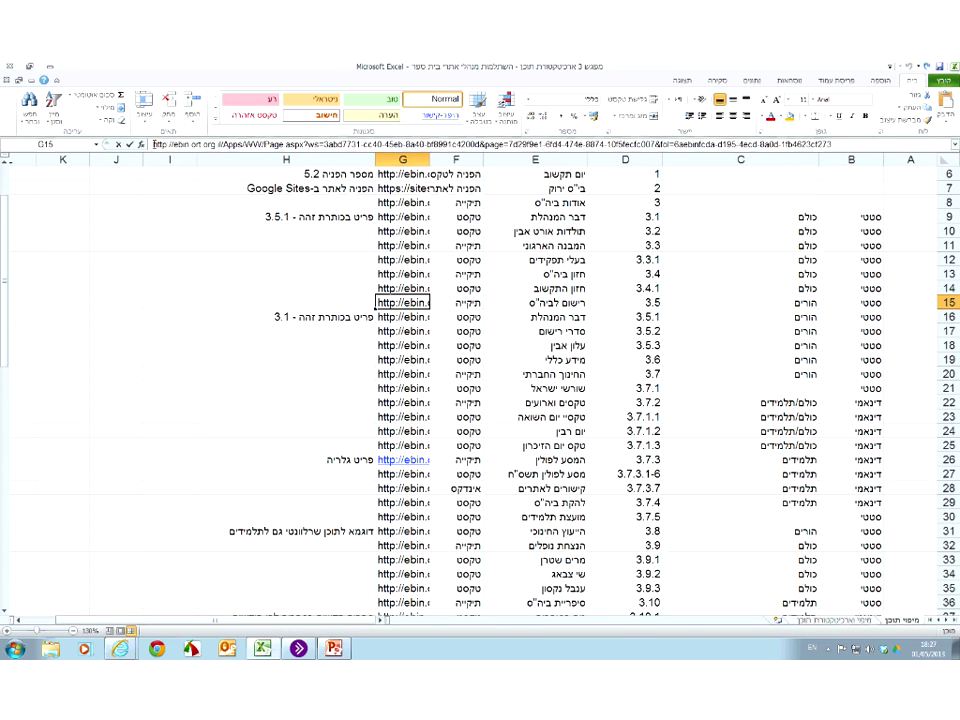
pyautogui.press('F2')
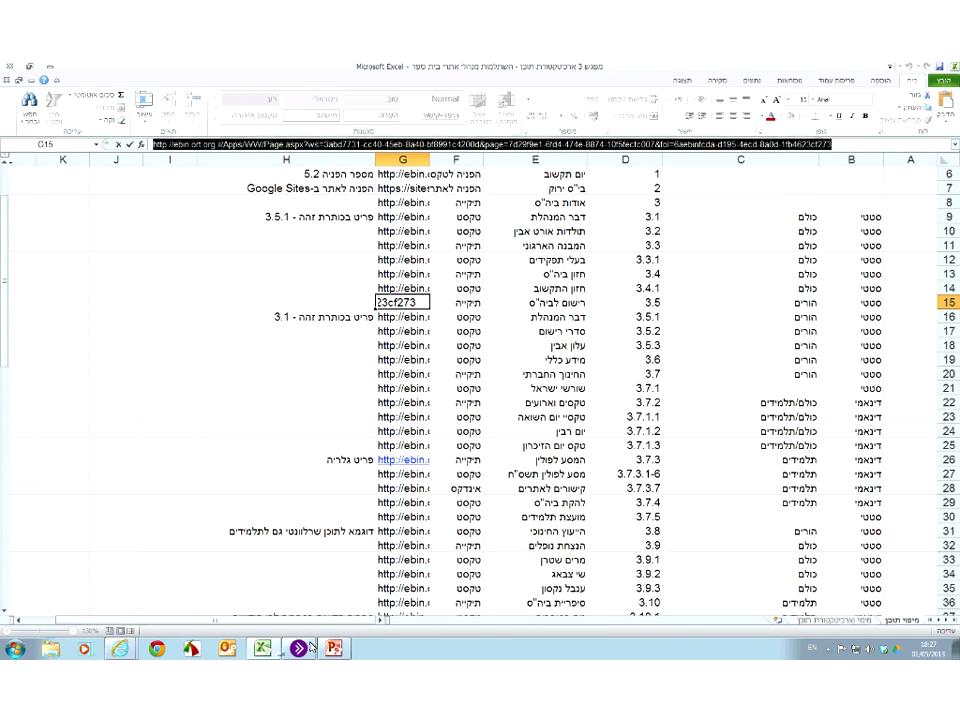
pyautogui.click(133, 648)
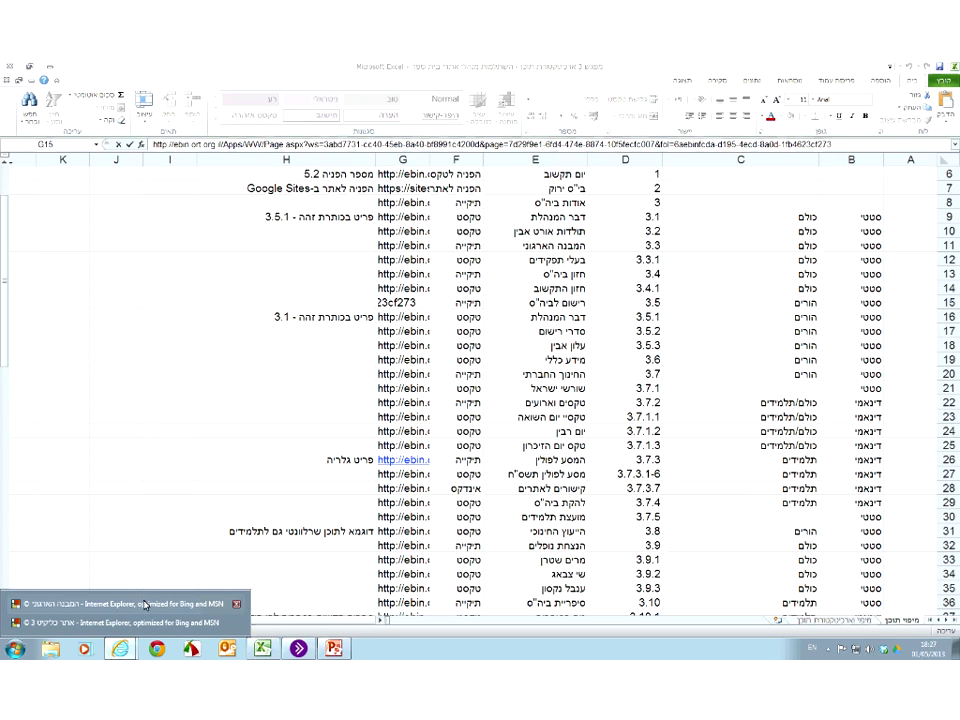
pyautogui.click(145, 605)
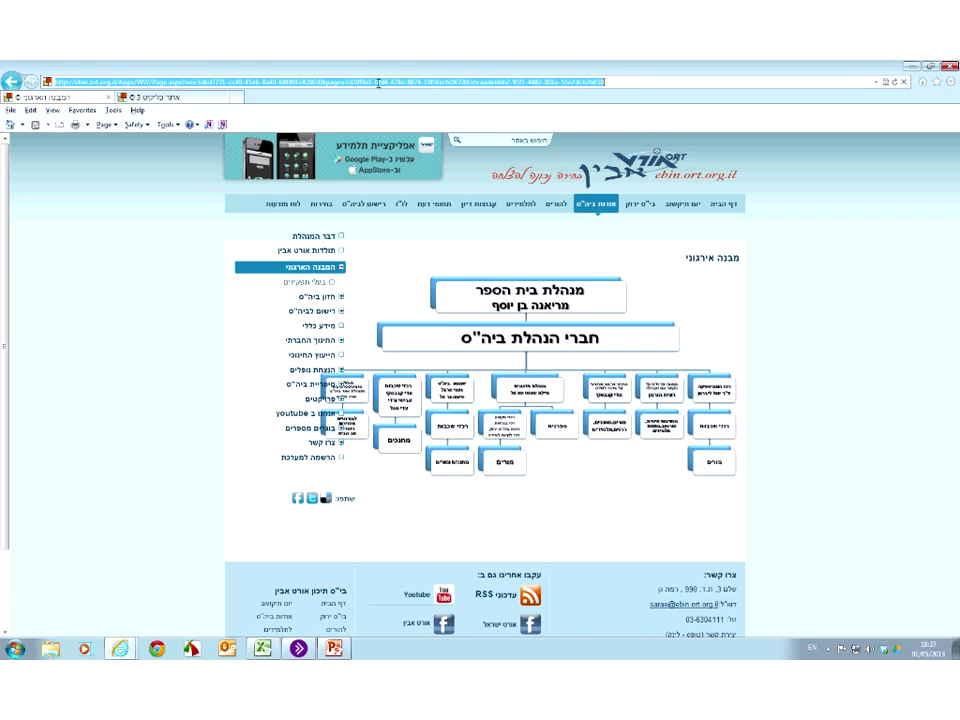
pyautogui.hotkey('ctrl', 'v')
pyautogui.press('Return')
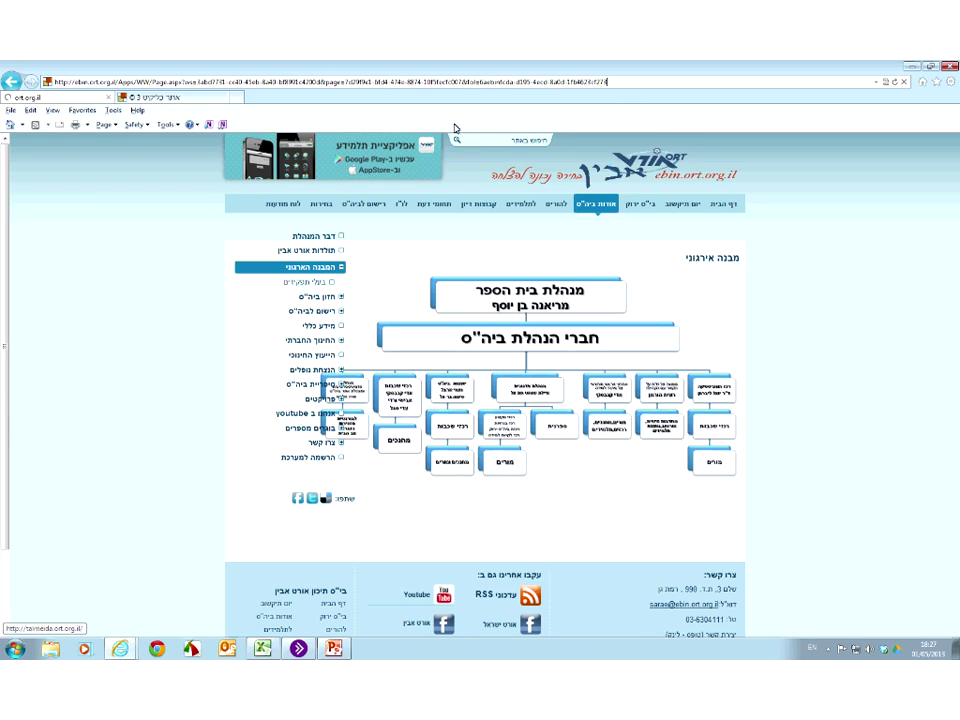
# Close the second browser tab and view the סדרי רישום page under רישום לביה"ס.
pyautogui.click(222, 97)
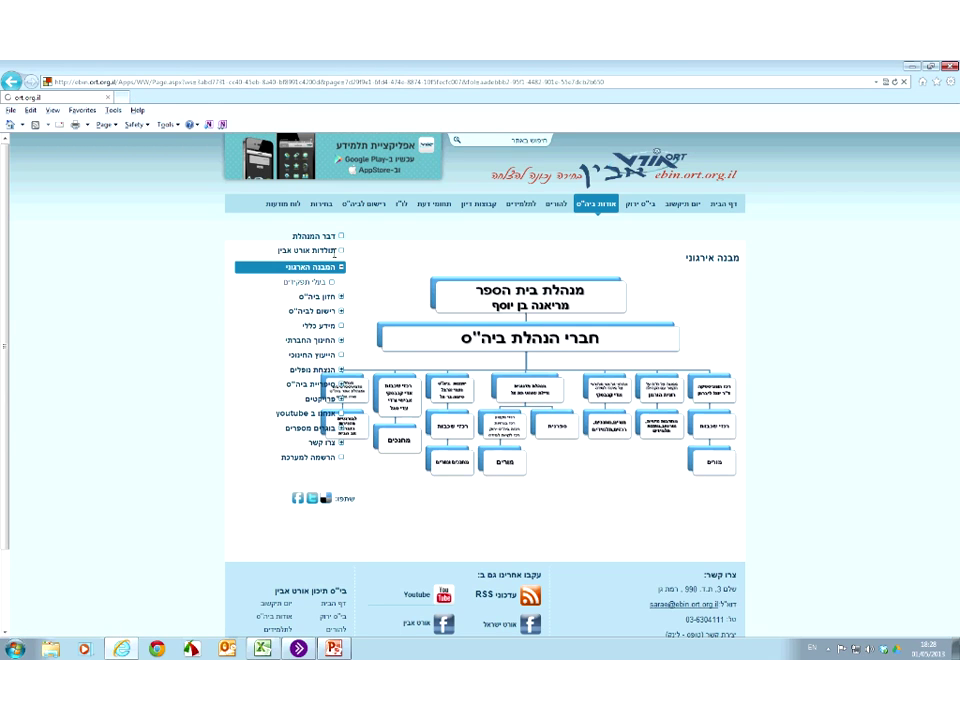
pyautogui.click(201, 84)
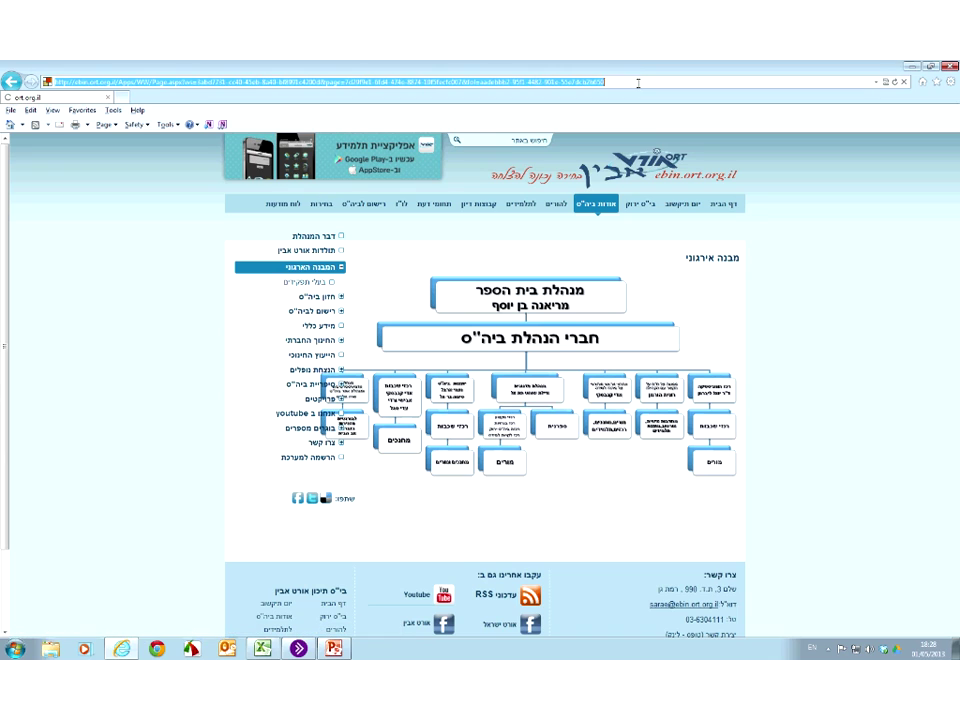
pyautogui.click(334, 313)
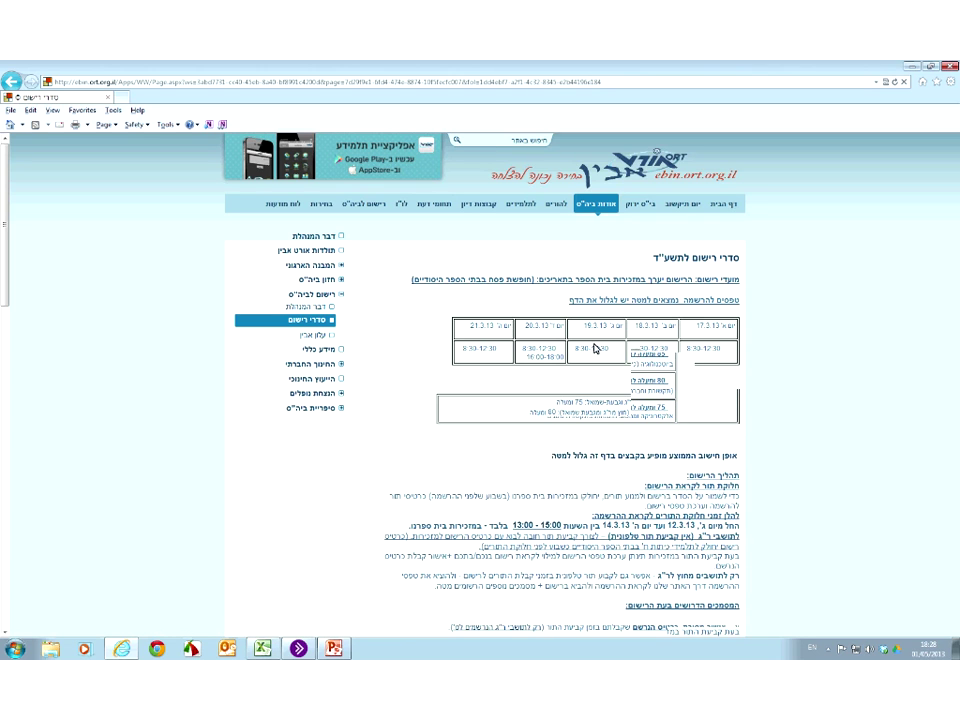
pyautogui.scroll(-1, 460, 310)
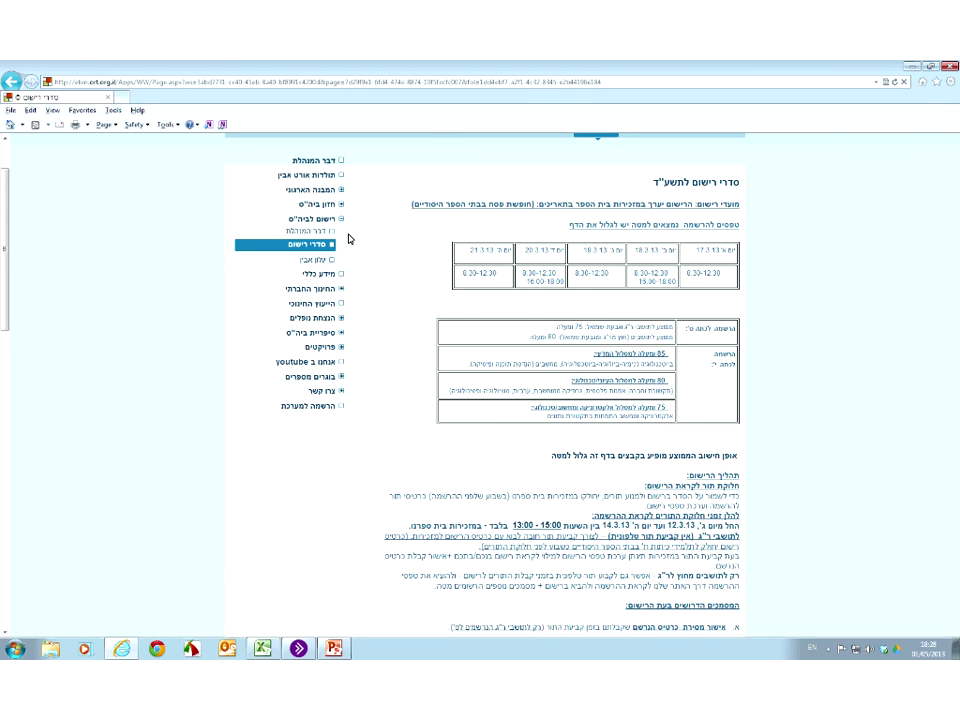
# Return to Excel, take the קישורים לאתרים address from G28 and load it in Internet Explorer.
pyautogui.hotkey('alt', 'Tab')
pyautogui.click(548, 474)
pyautogui.click(535, 488)
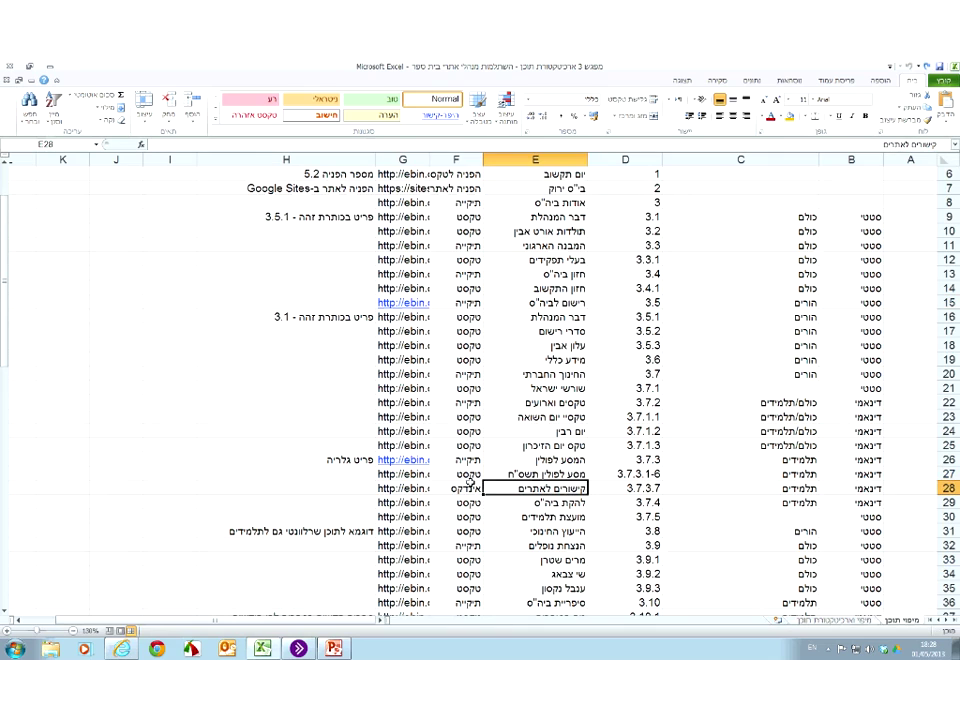
pyautogui.click(415, 487)
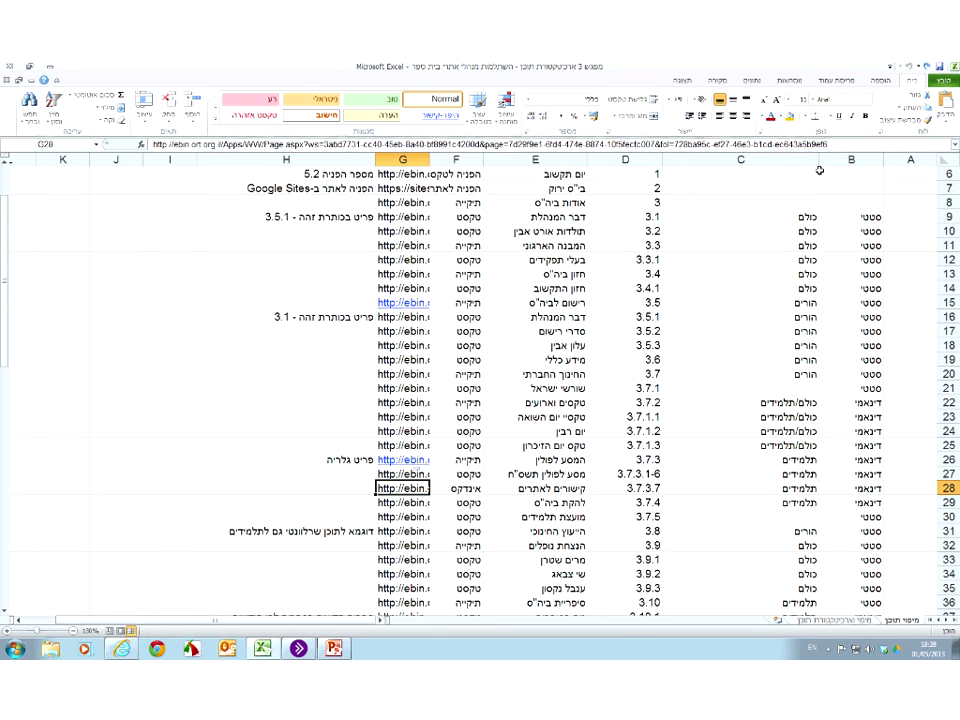
pyautogui.tripleClick(195, 145)
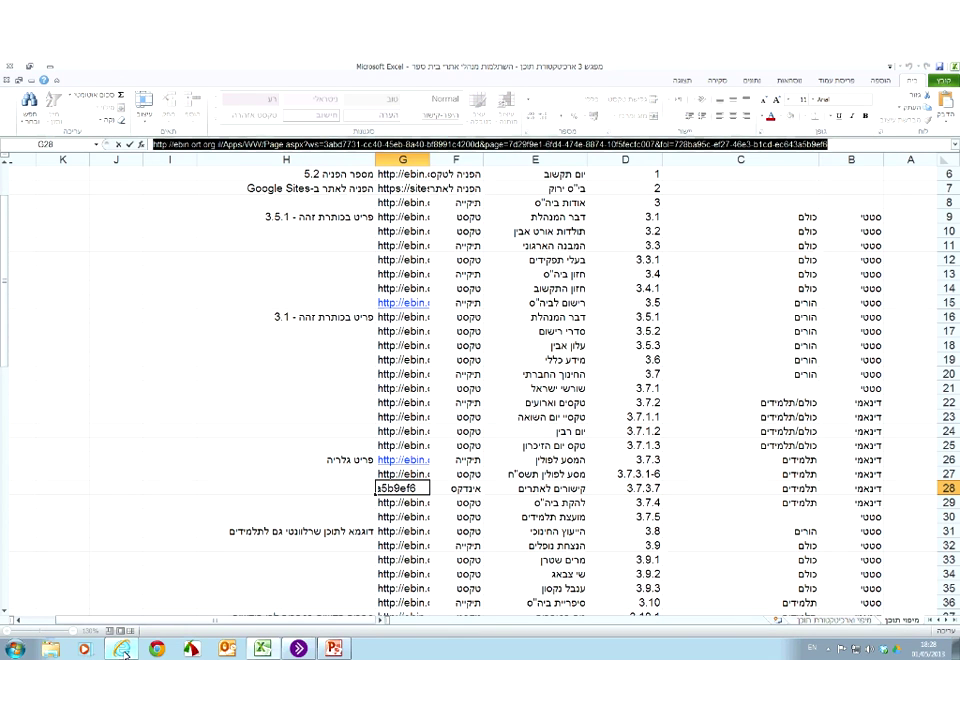
pyautogui.click(122, 650)
pyautogui.click(325, 80)
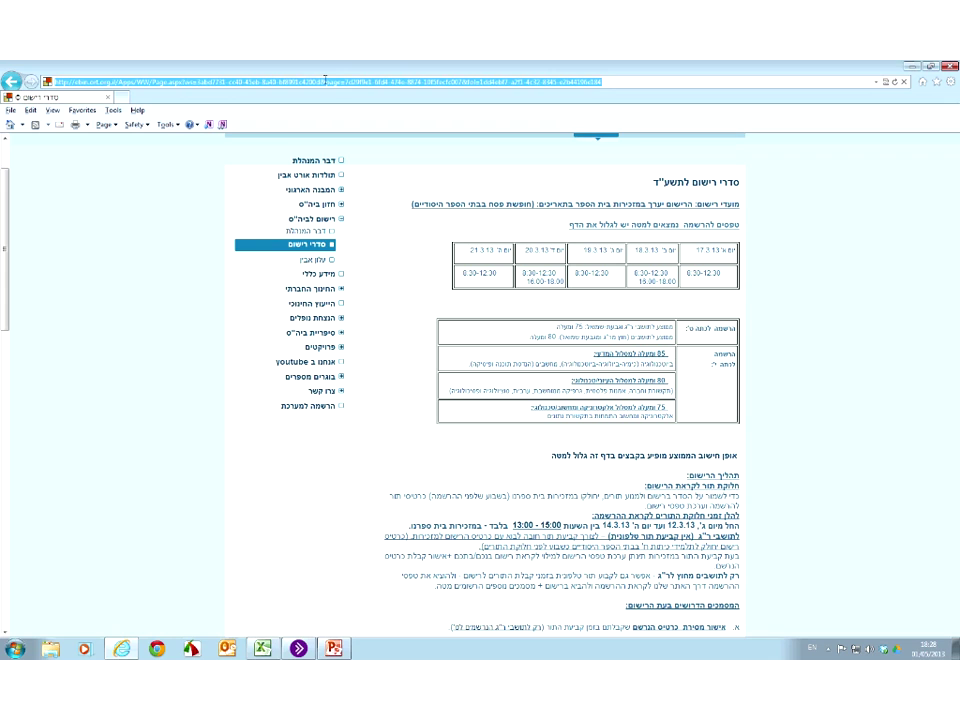
pyautogui.hotkey('ctrl', 'v')
pyautogui.press('Return')
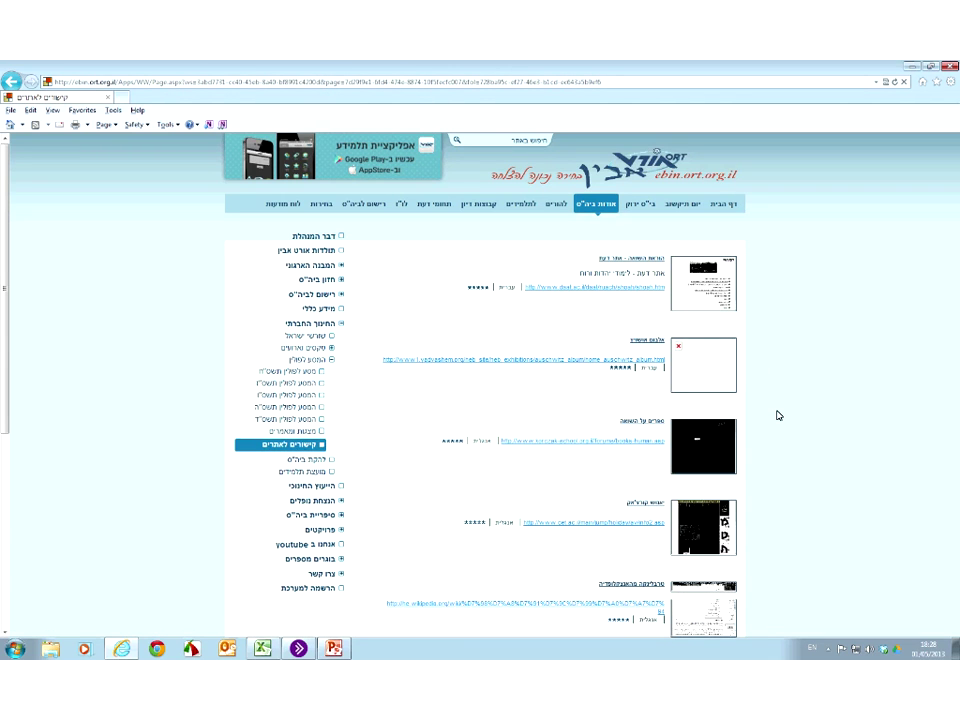
# View the קישורים לאתרים link list, then return to Excel and leave the G28 address by selecting C30.
pyautogui.scroll(-1, 778, 415)
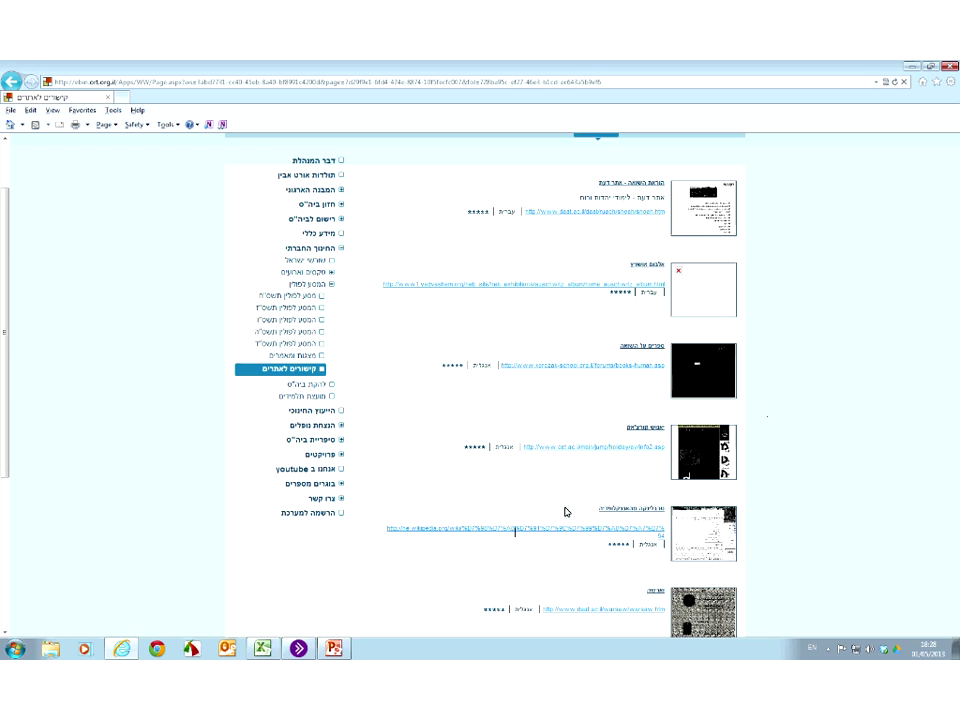
pyautogui.hotkey('alt', 'Tab')
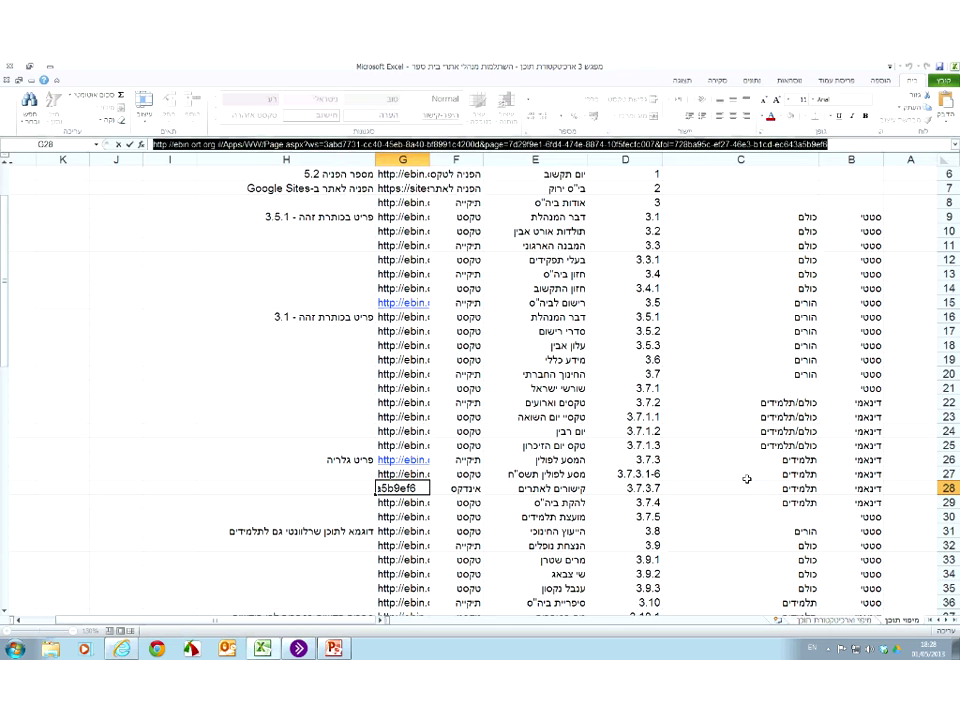
pyautogui.click(718, 512)
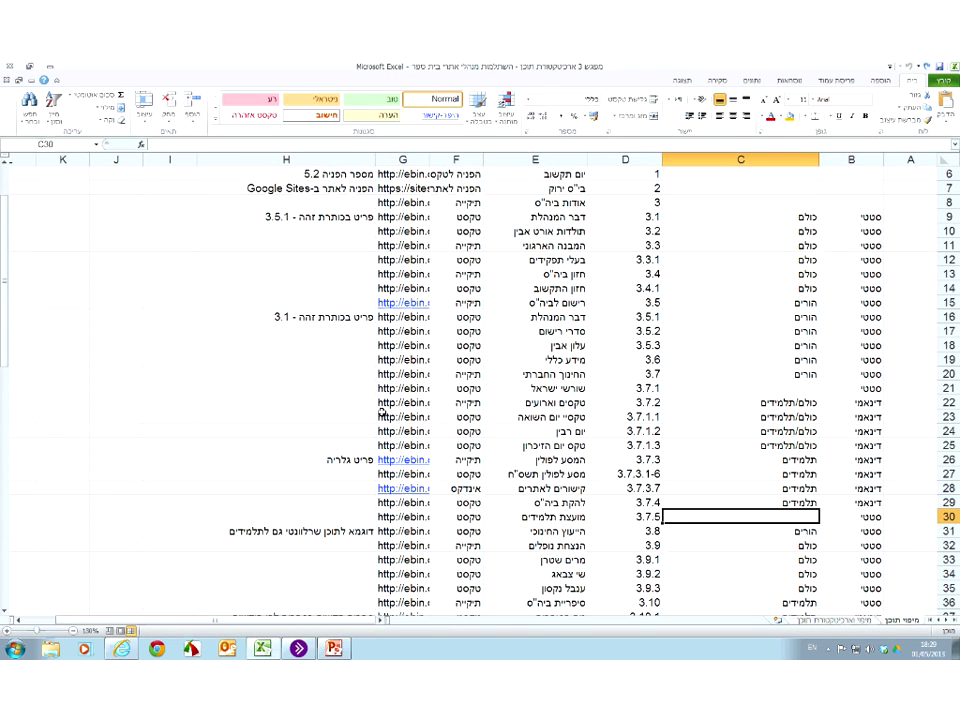
# Switch to Internet Explorer and collapse החינוך החברתי in the site's page tree.
pyautogui.hotkey('alt', 'Tab')
pyautogui.click(343, 250)
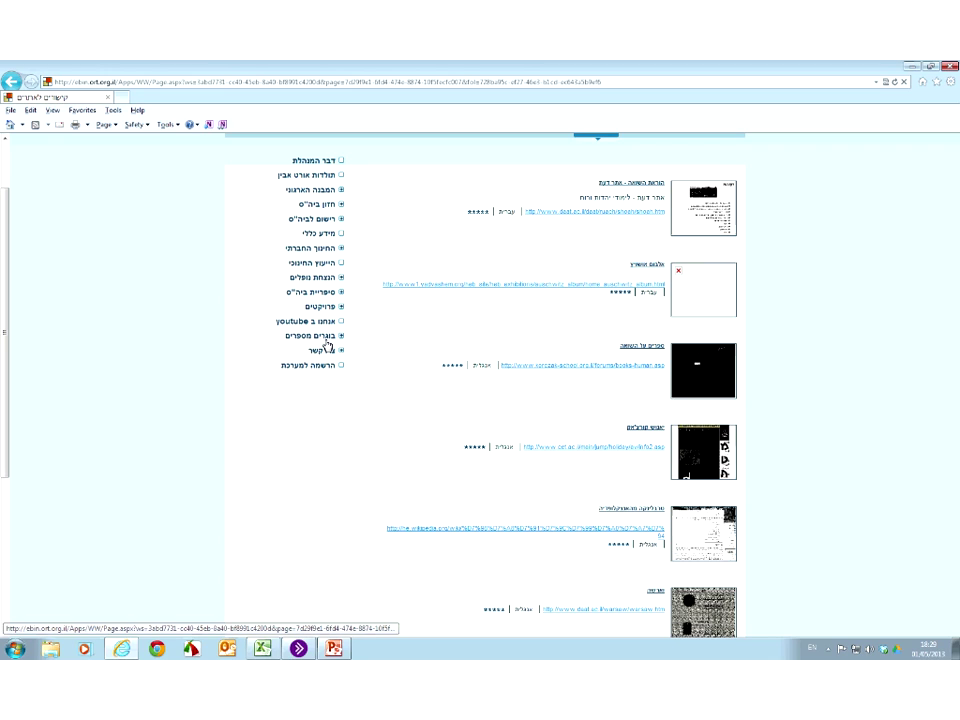
pyautogui.scroll(1, 340, 346)
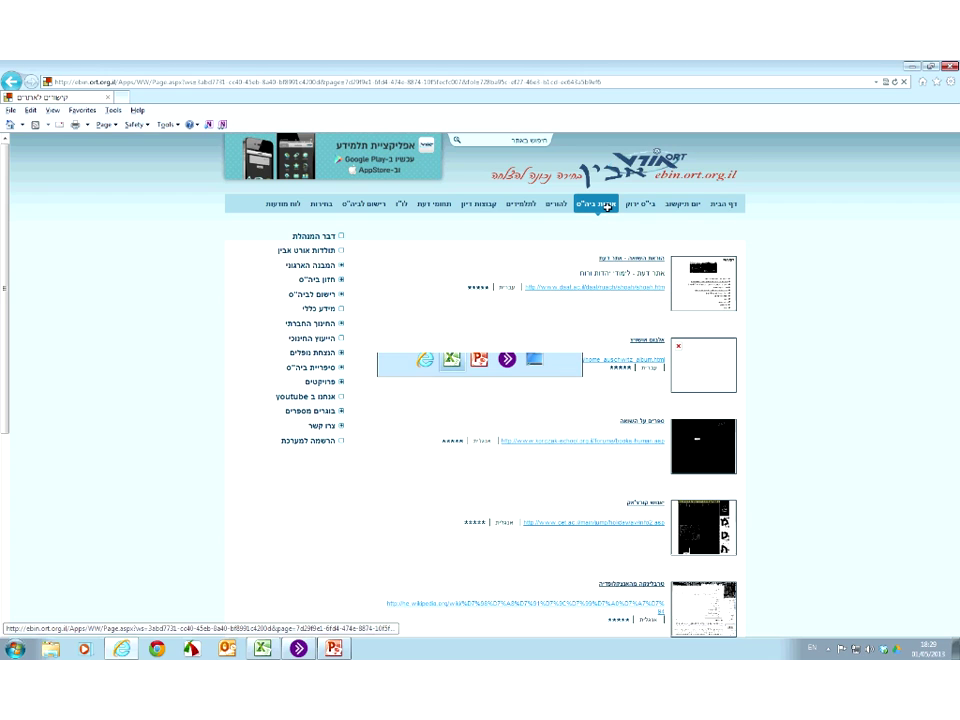
# View the הצעה לארכיטקטורת תוכן slide in PowerPoint and return to the Excel workbook.
pyautogui.click(335, 650)
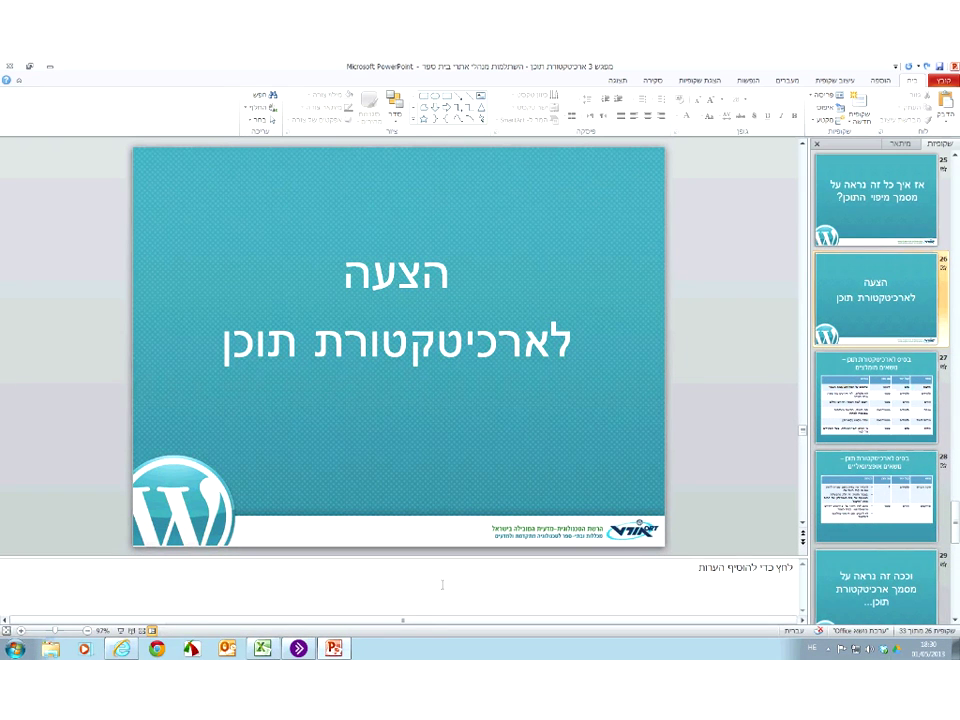
pyautogui.moveTo(336, 648)
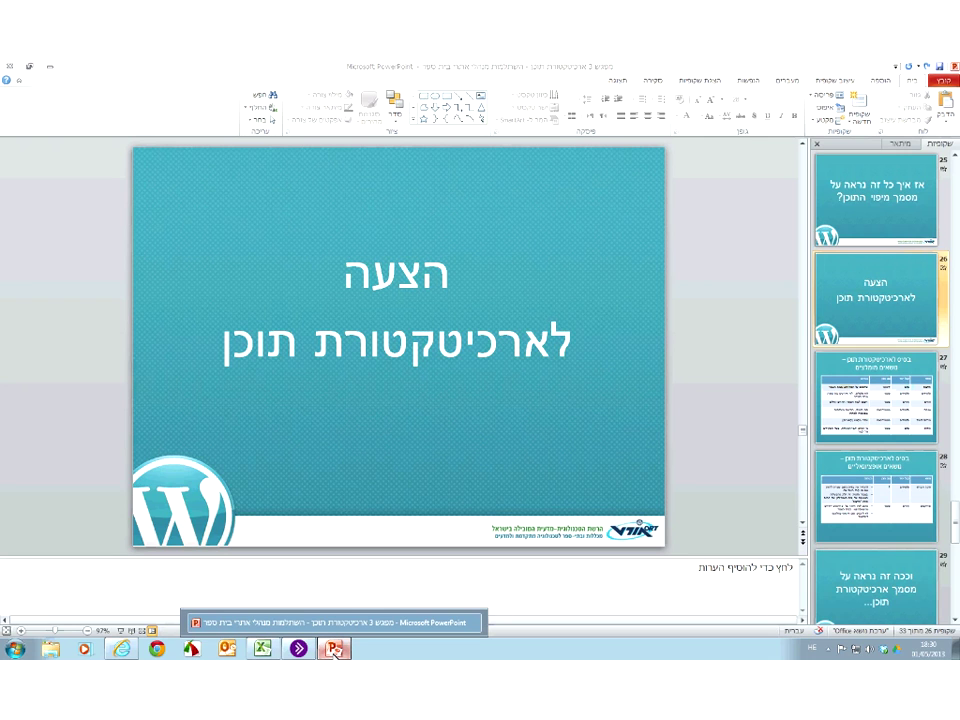
pyautogui.click(336, 648)
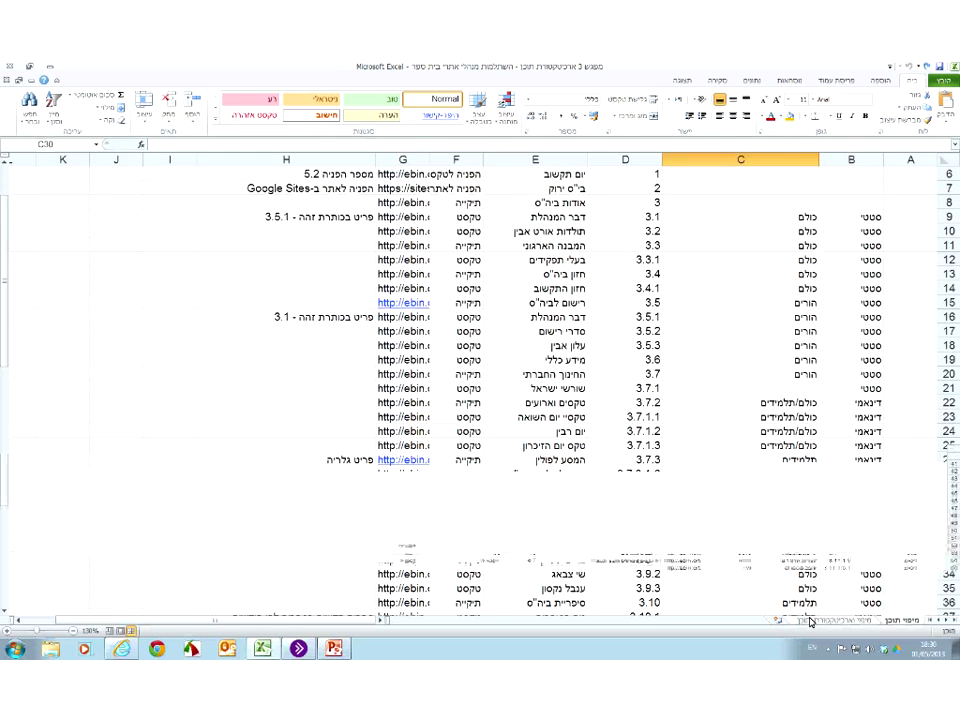
# Open the מיפוי וארכיטקטורת תוכן sheet and enlarge it to 115%.
pyautogui.click(810, 621)
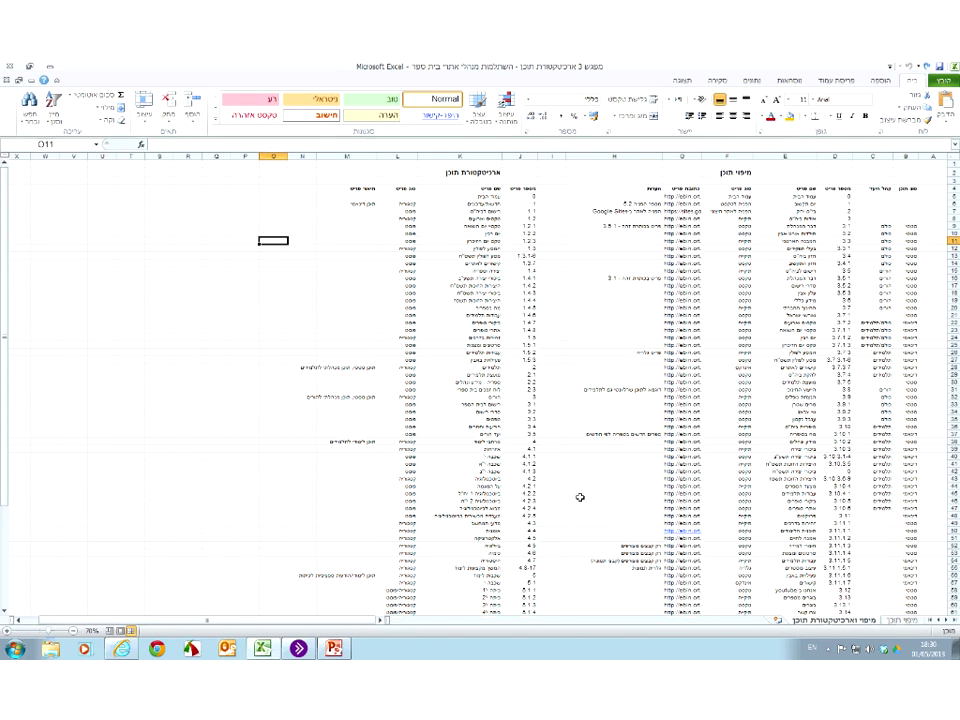
pyautogui.keyDown('ctrl'); pyautogui.scroll(1, 580, 497); pyautogui.keyUp('ctrl')
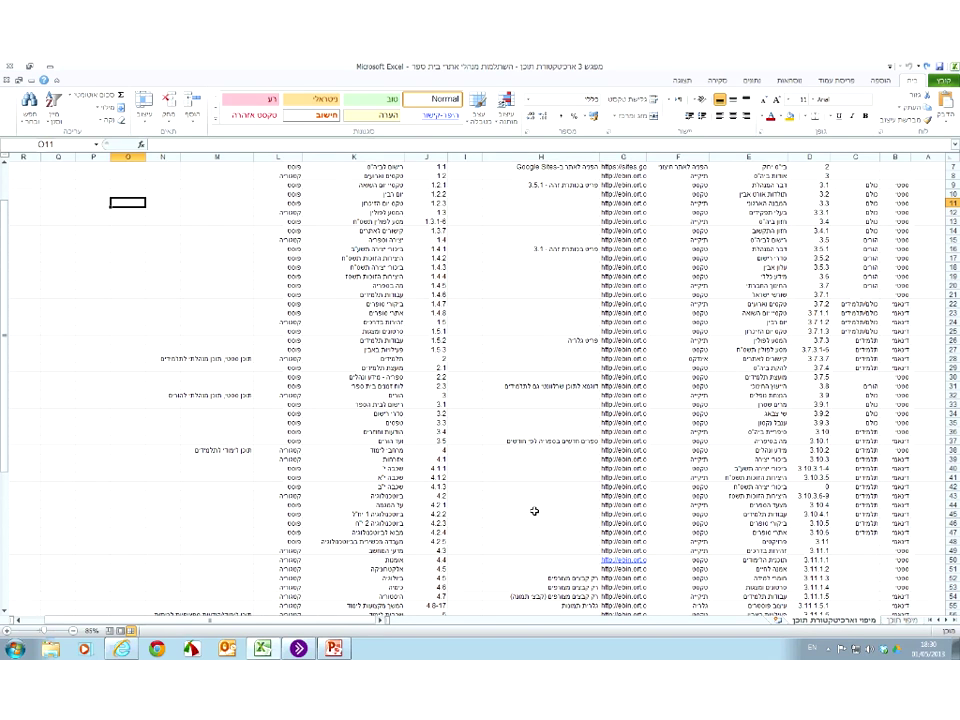
pyautogui.keyDown('ctrl'); pyautogui.scroll(2, 319, 523); pyautogui.keyUp('ctrl')
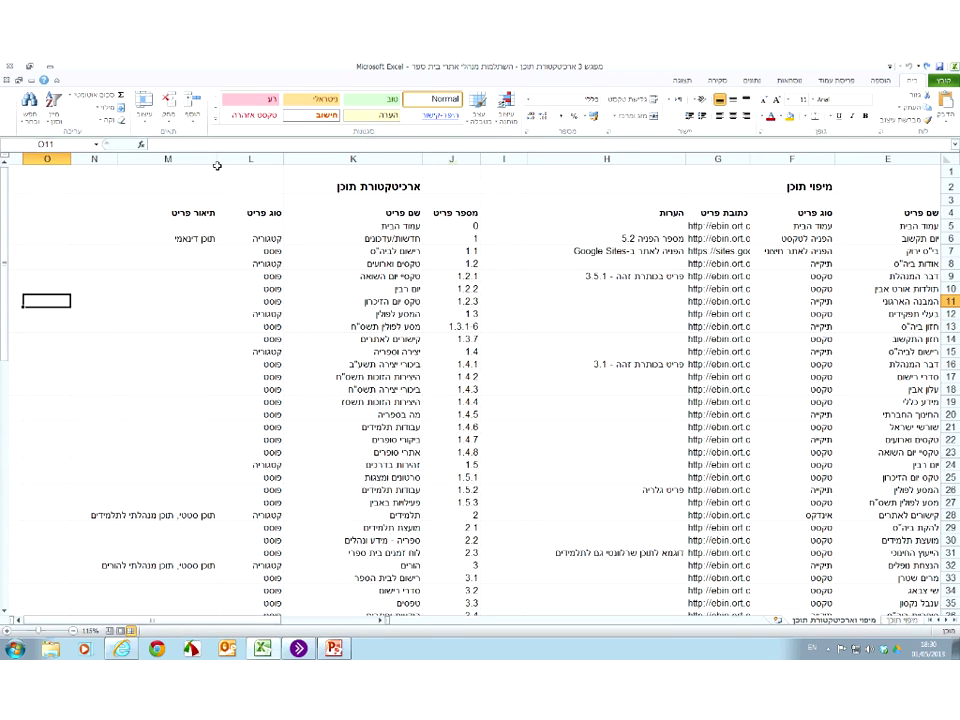
# Compare חדשות/עדכונים and the טקסים וארועים items in K6:K11 with their mapping entries in E22:E24.
pyautogui.click(330, 238)
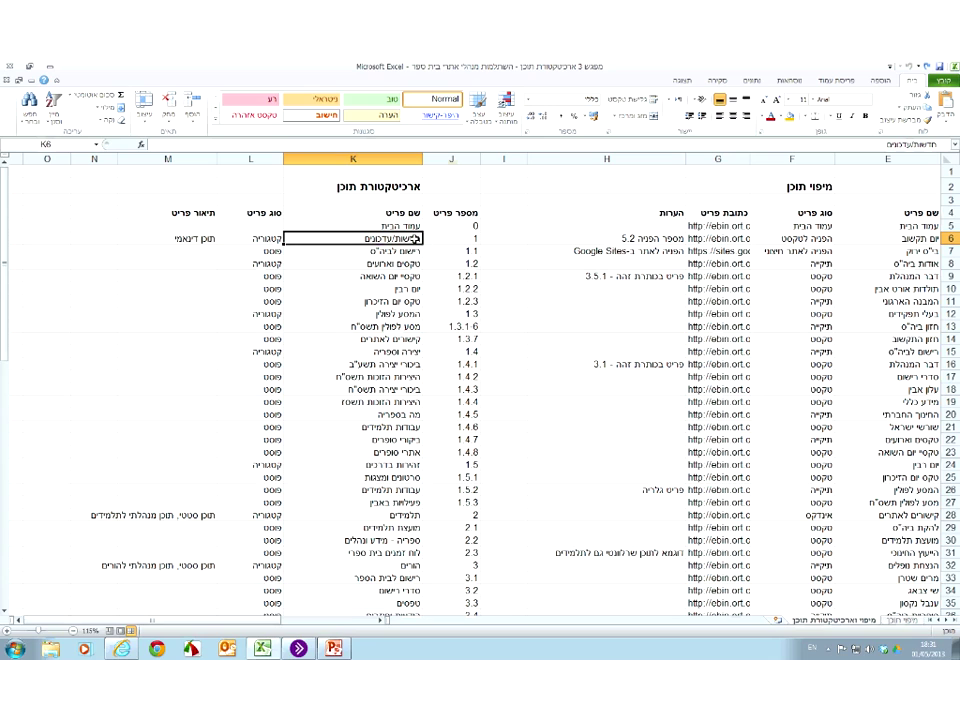
pyautogui.click(393, 265)
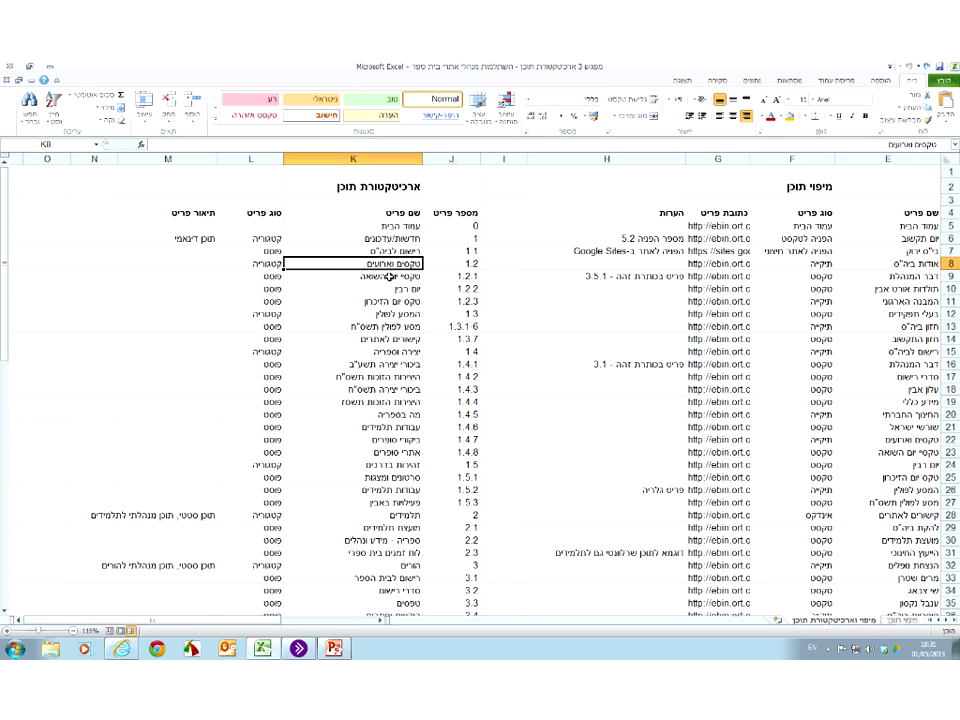
pyautogui.click(389, 276)
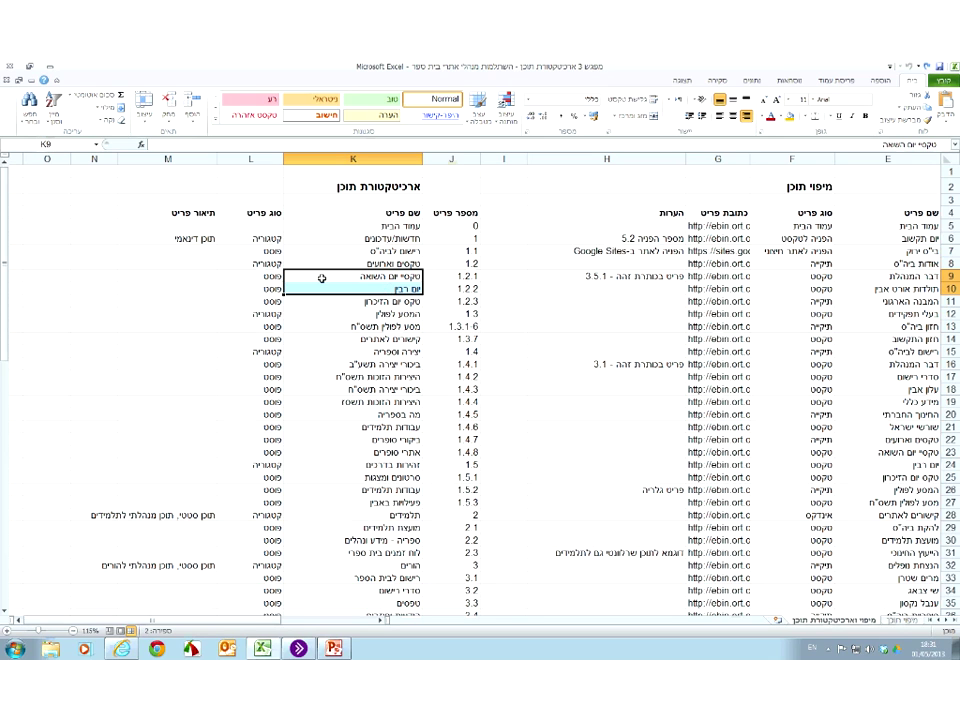
pyautogui.click(318, 289)
pyautogui.click(319, 301)
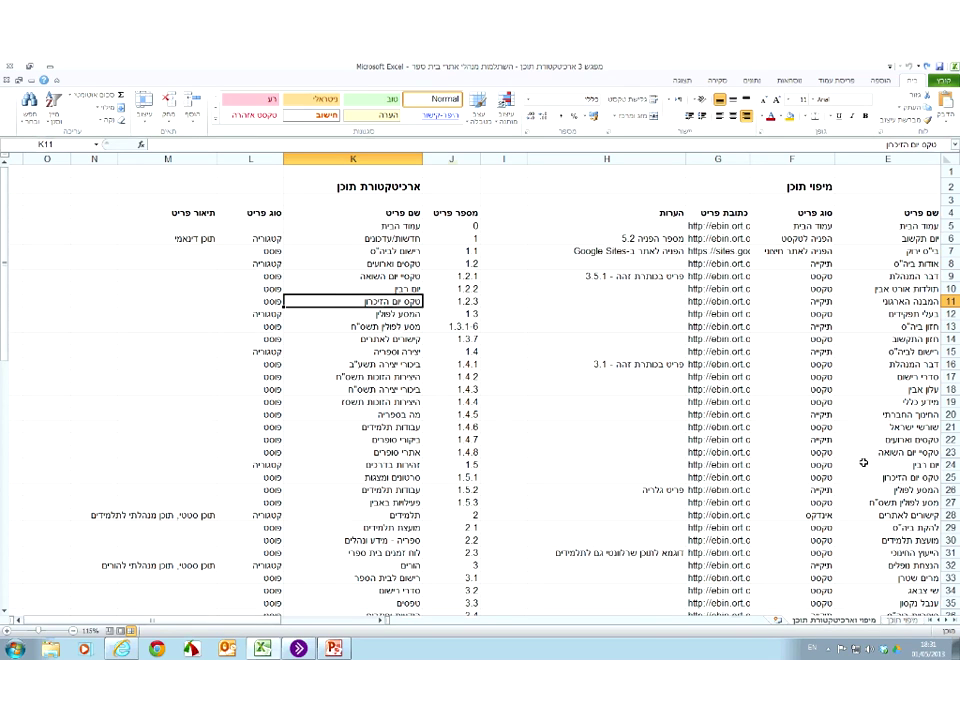
pyautogui.moveTo(863, 465); pyautogui.dragTo(860, 440)
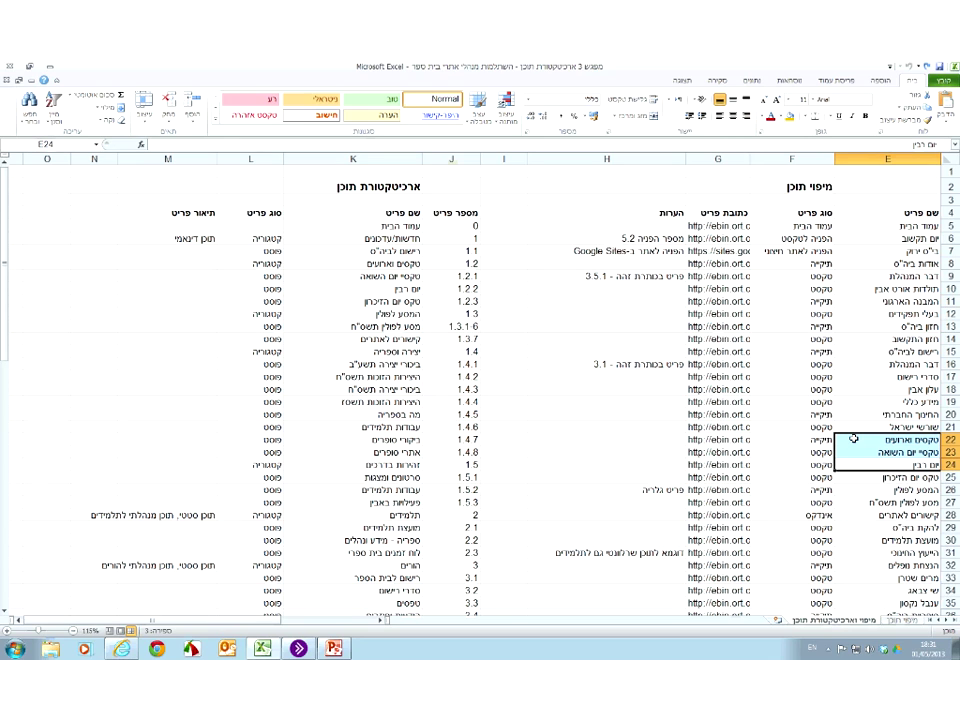
# Review the המסע לפולין and יצירה וספריה categories in column K, ending at ביכורי יצירה תשע"ב in K16.
pyautogui.moveTo(368, 285); pyautogui.dragTo(341, 285)
pyautogui.moveTo(368, 295); pyautogui.dragTo(341, 295)
pyautogui.click(332, 313)
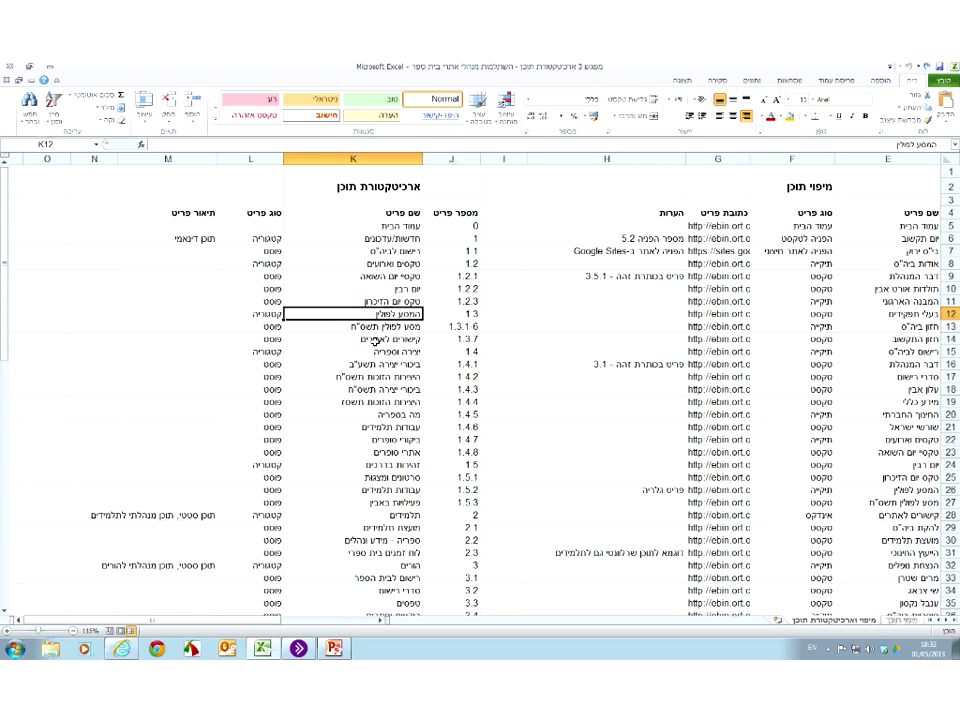
pyautogui.click(362, 353)
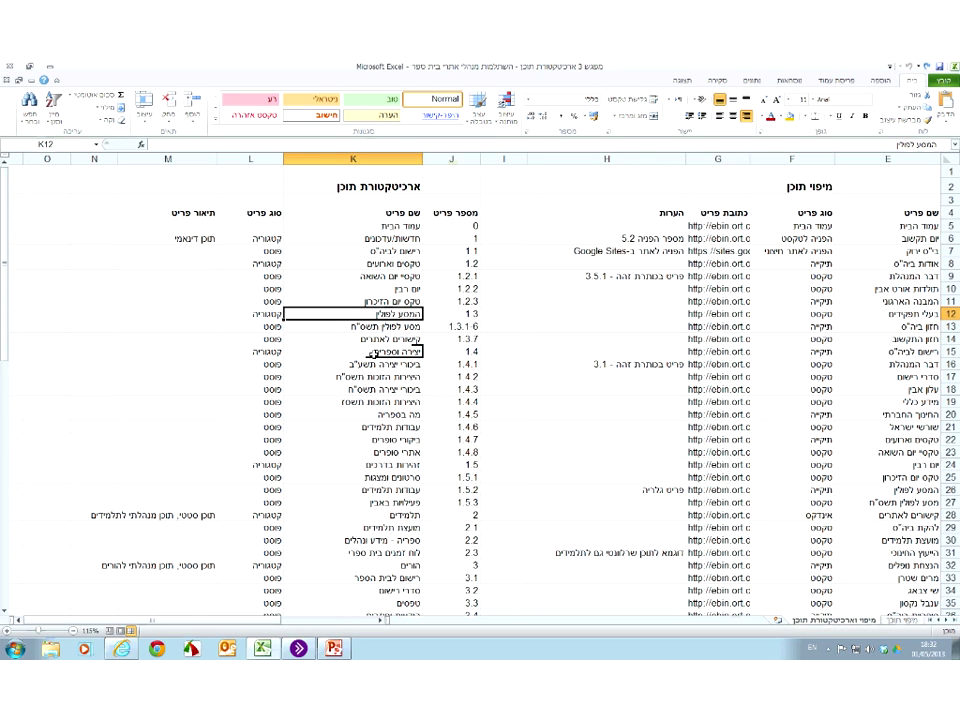
pyautogui.click(355, 366)
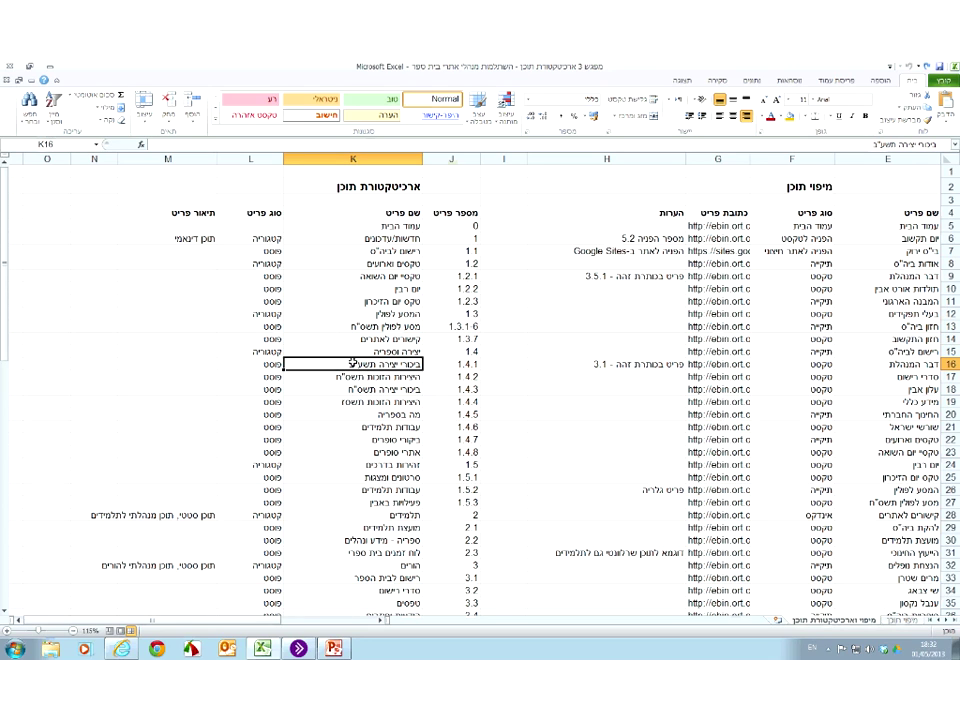
# Take the ביכורי יצירה תשע"ב address from G40 and load it in Internet Explorer.
pyautogui.scroll(-2, 352, 364)
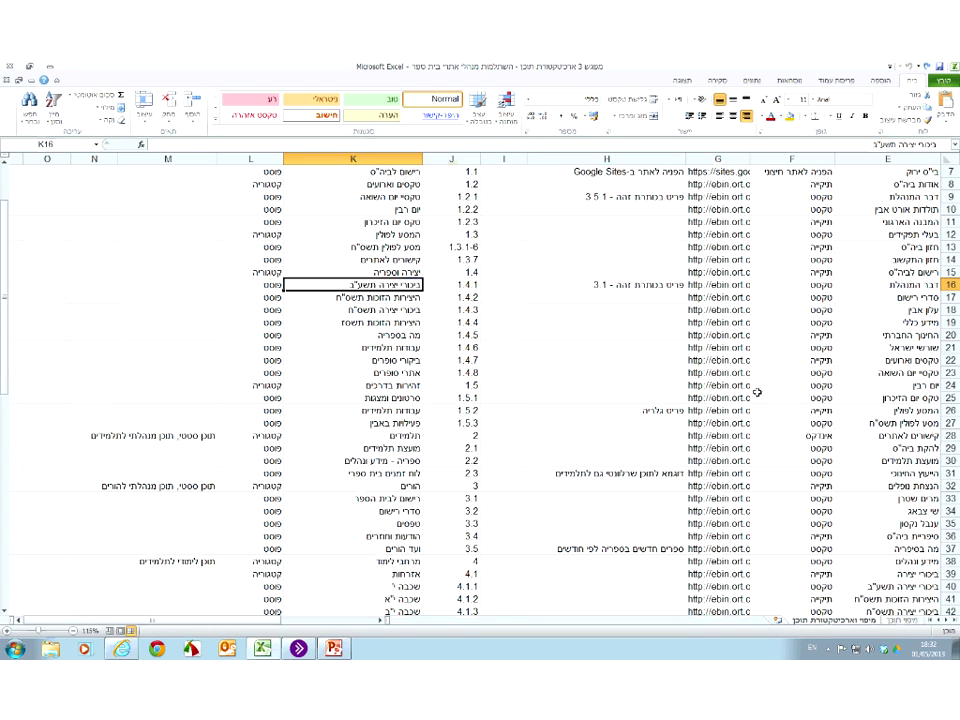
pyautogui.doubleClick(731, 585)
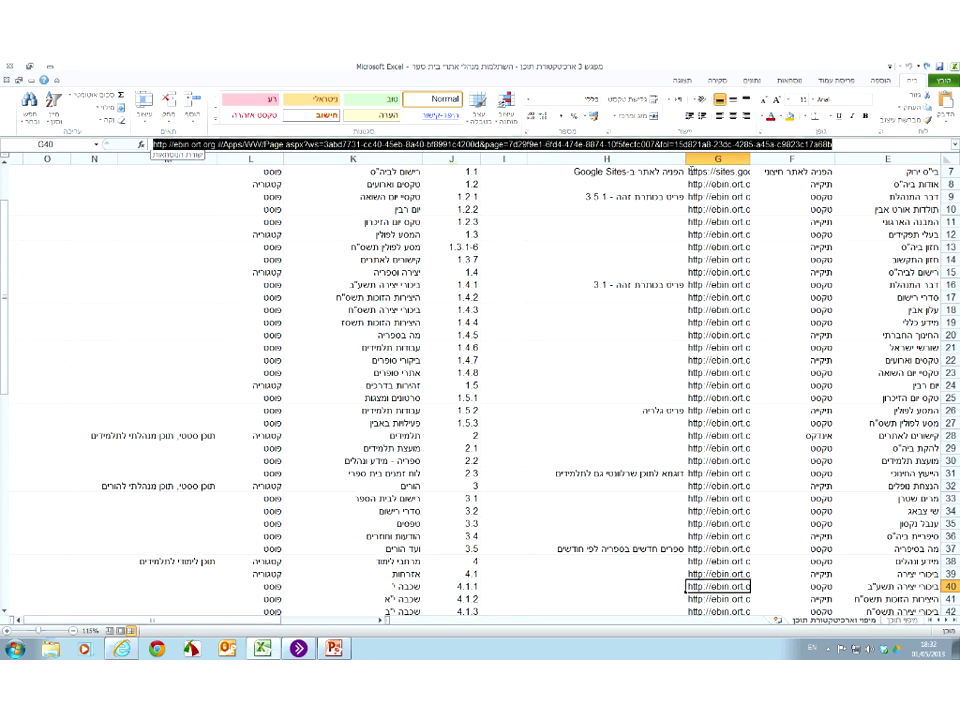
pyautogui.press('End')
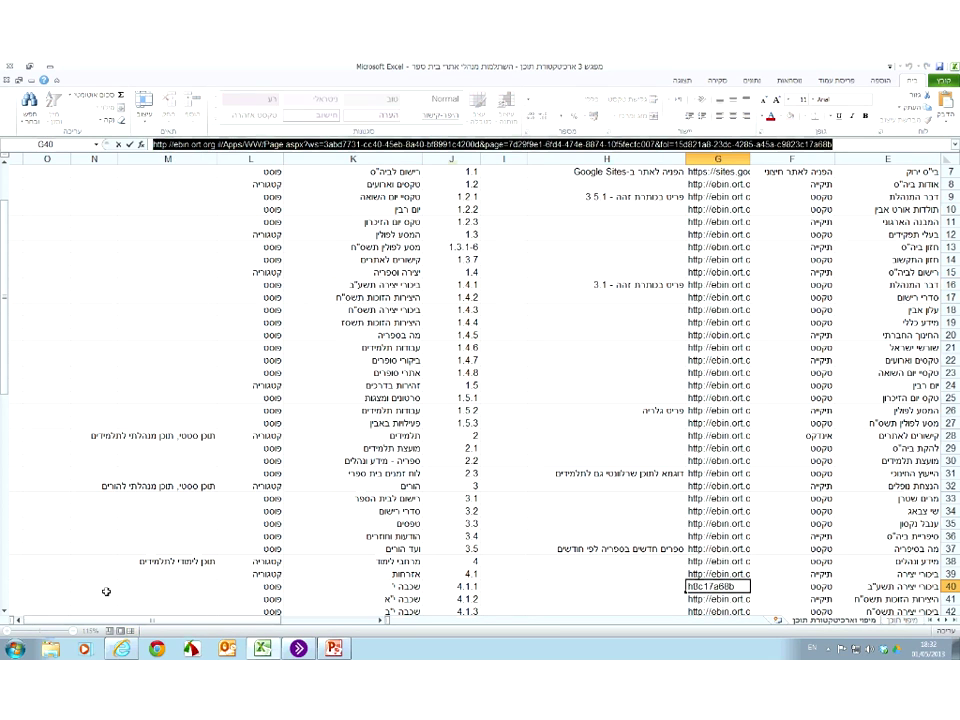
pyautogui.click(122, 648)
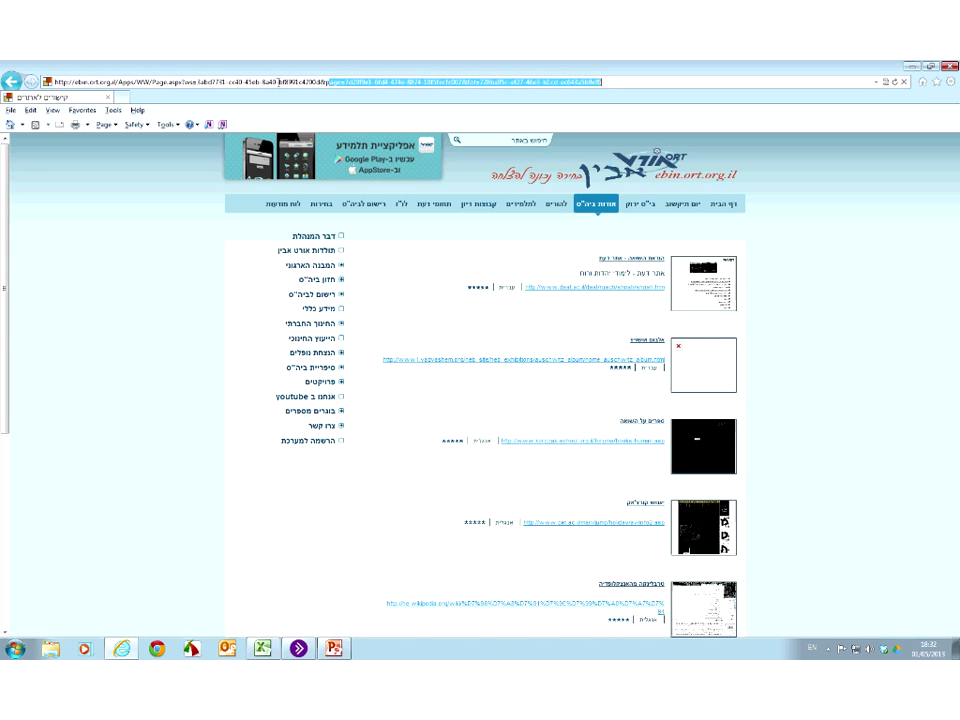
pyautogui.press('Return')
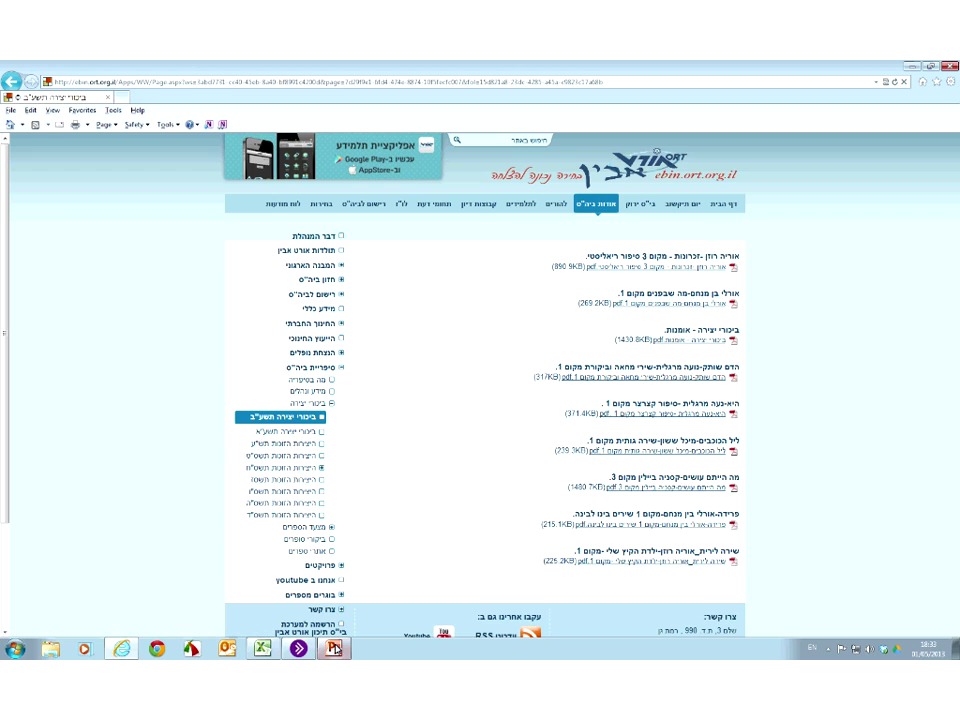
# Return to Excel and examine the תלמידים and הורים categories in K28 and K32.
pyautogui.hotkey('alt', 'Tab')
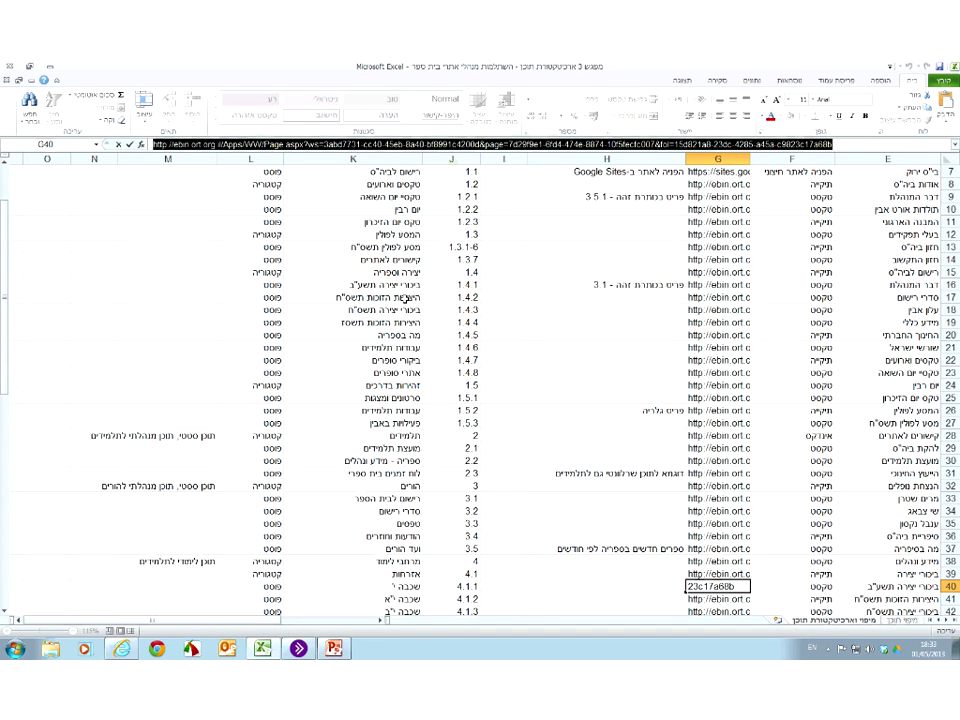
pyautogui.click(393, 436)
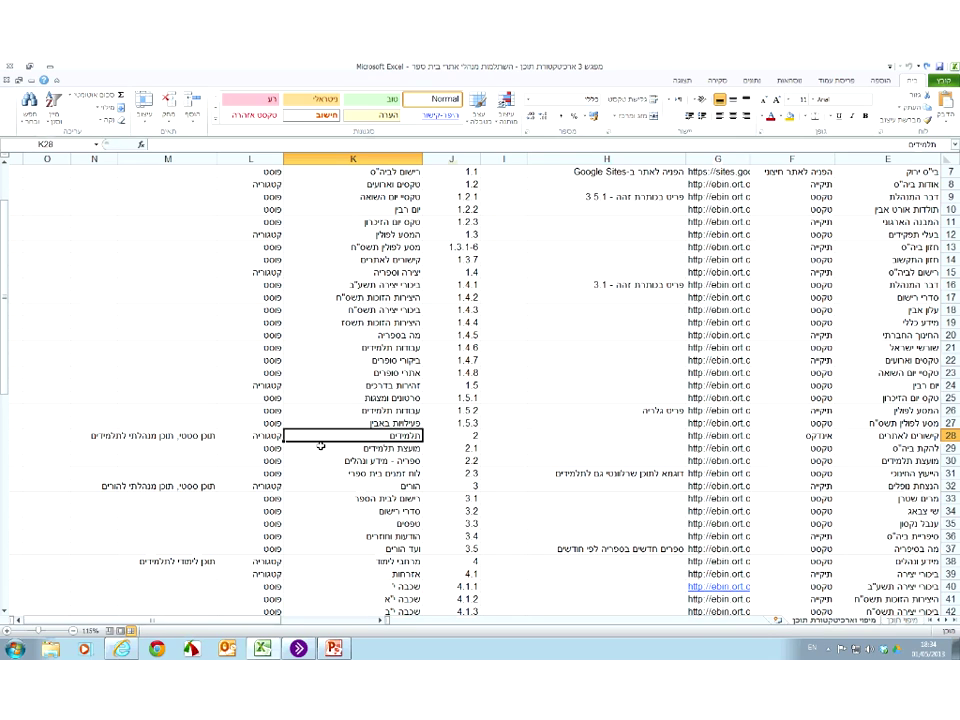
pyautogui.click(316, 485)
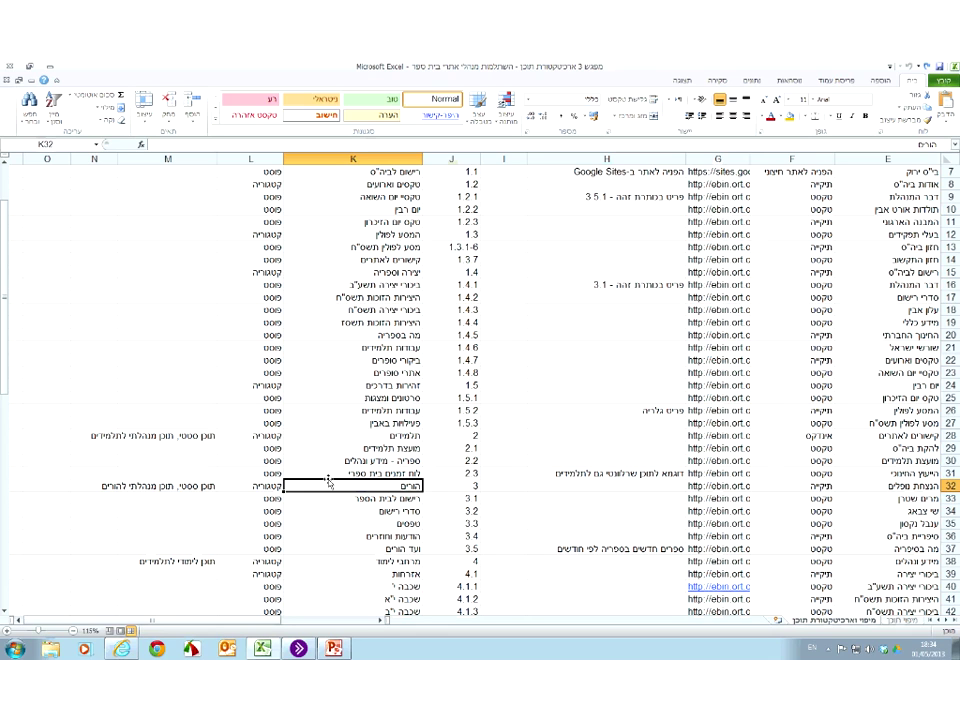
# Examine the מרחבי לימוד category in row 38 and its אזרחות subcategory with the שכבה י' post.
pyautogui.scroll(-6, 450, 337)
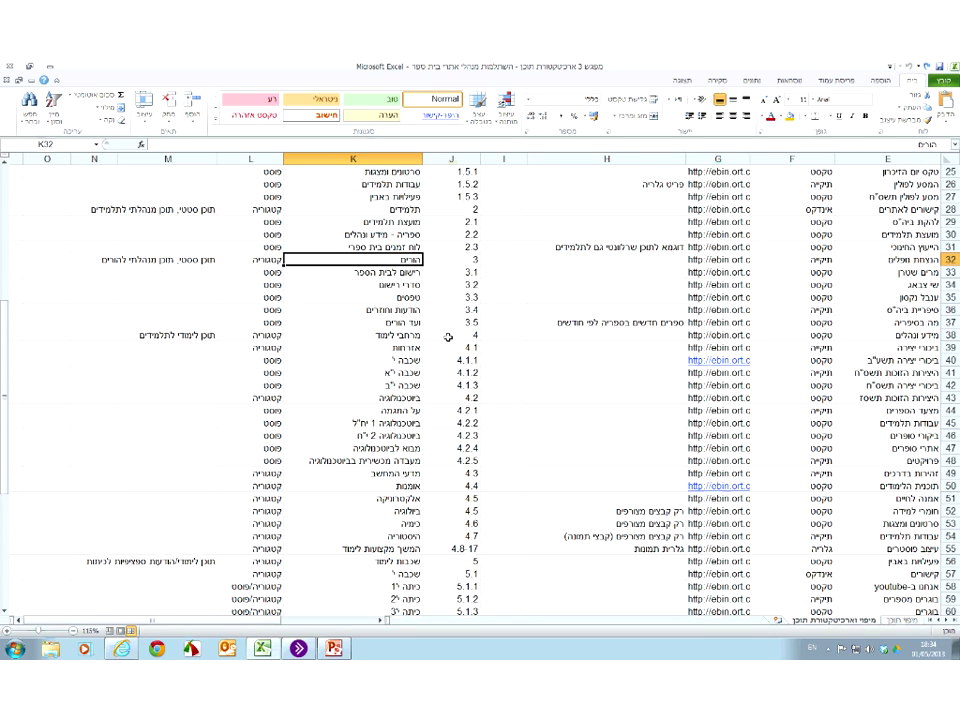
pyautogui.click(448, 337)
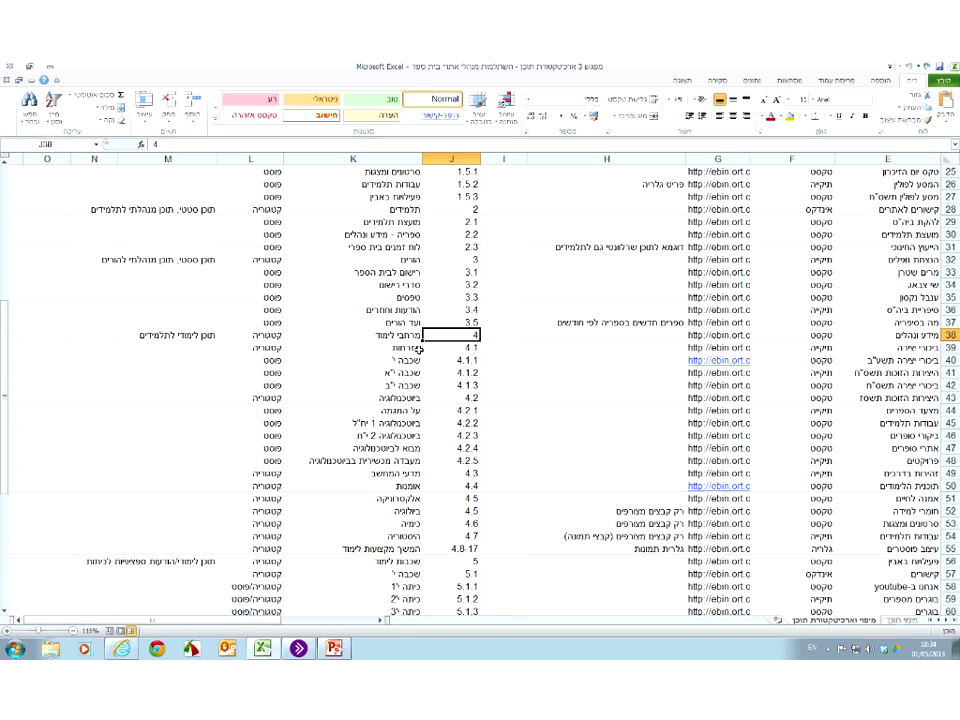
pyautogui.click(420, 347)
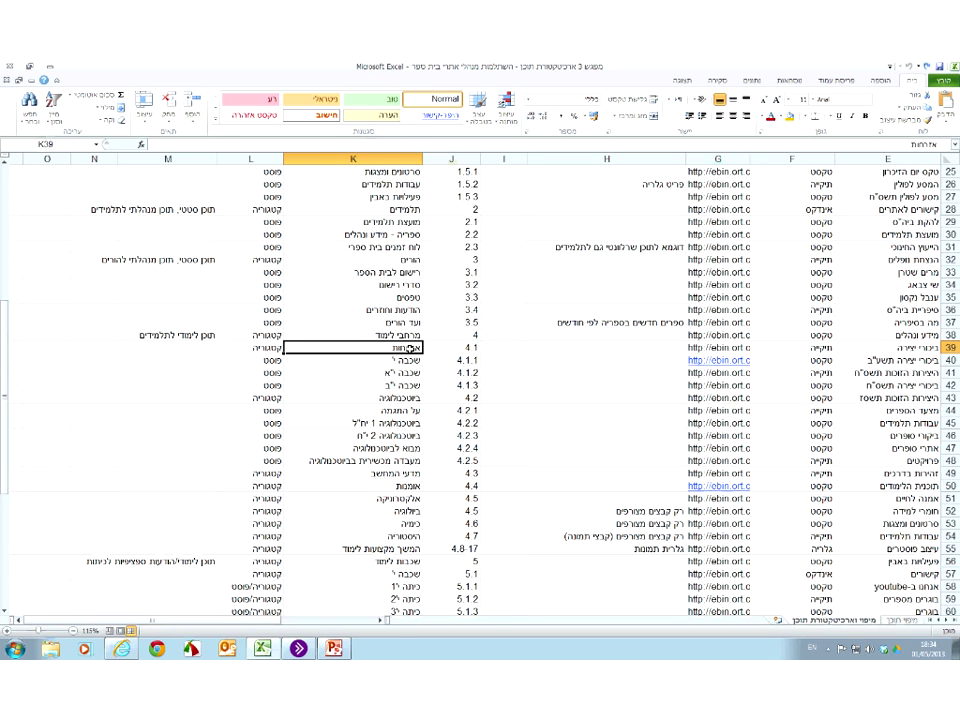
pyautogui.click(409, 360)
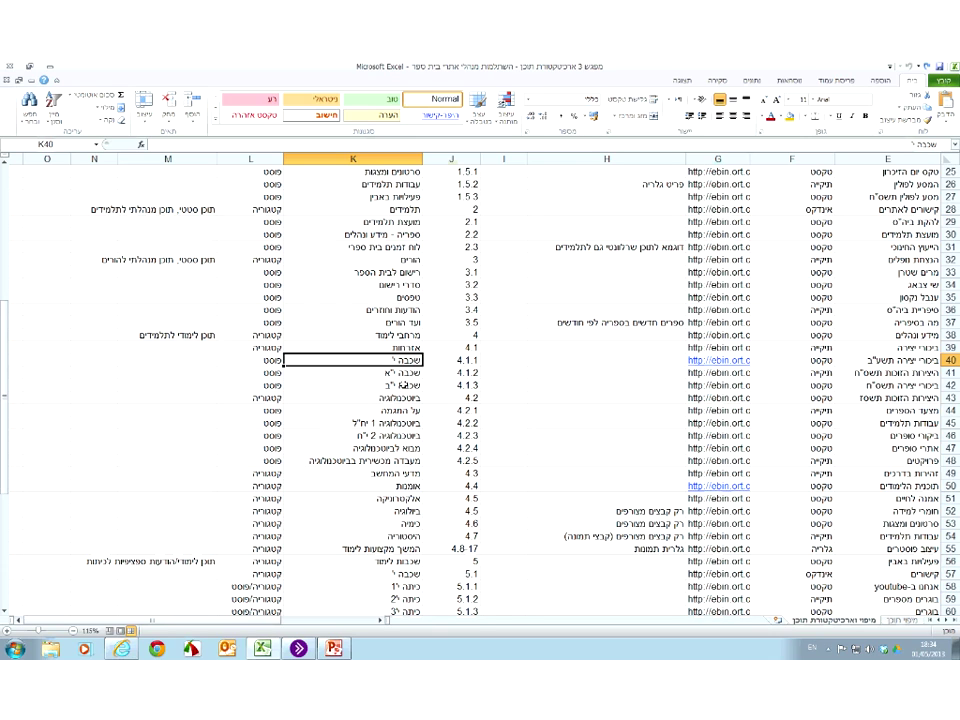
pyautogui.press('Up')
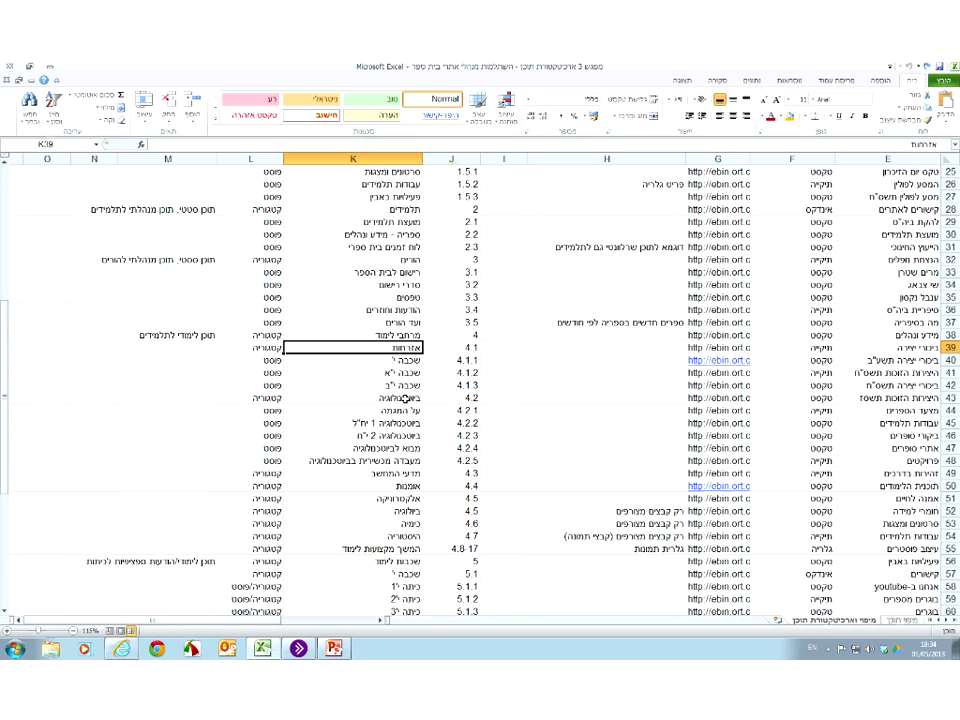
# Review the subject categories under מרחבי לימוד from אזרחות and ביוטכנולוגיה down to מדעי המחשב in K49.
pyautogui.click(387, 398)
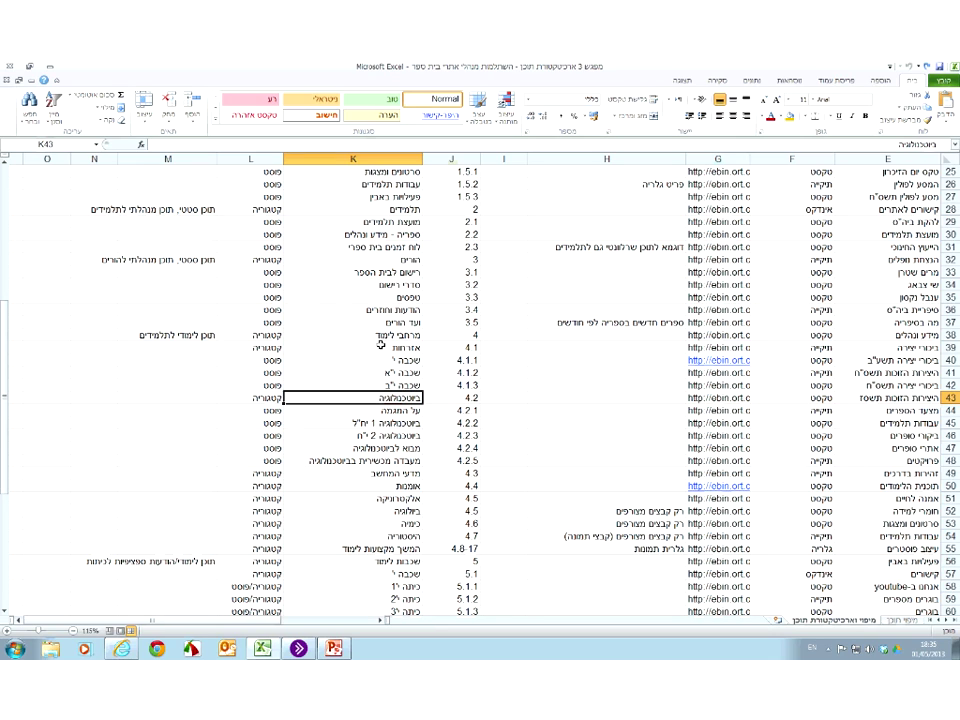
pyautogui.click(388, 338)
pyautogui.click(386, 348)
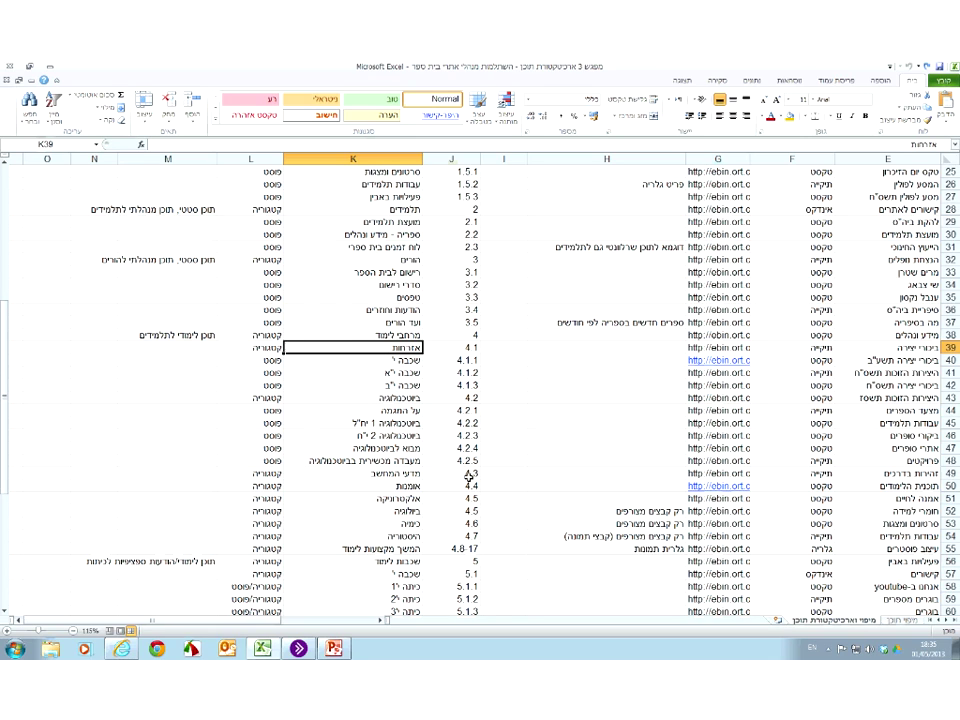
pyautogui.click(405, 397)
pyautogui.press('Down')
pyautogui.press('Down')
pyautogui.press('Down')
pyautogui.press('Down')
pyautogui.press('Down')
pyautogui.press('Down')
pyautogui.press('Down')
pyautogui.press('Down')
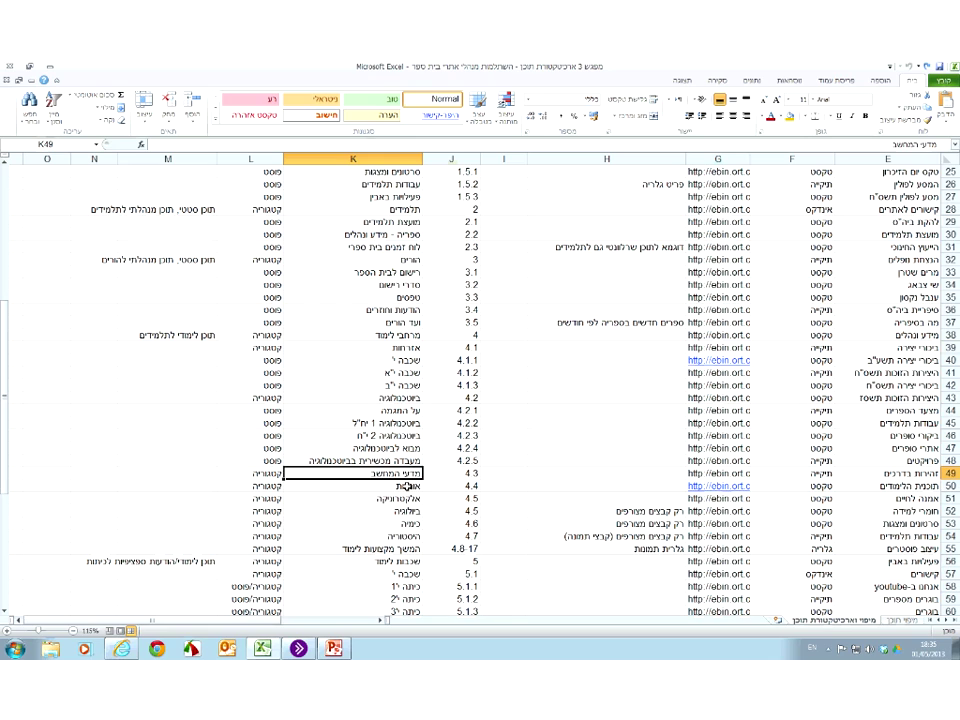
# Review the remaining subject categories through המשך מקצועות לימוד in K55, plus the שכבות לימוד category and its שכבה י' classes.
pyautogui.press('Down')
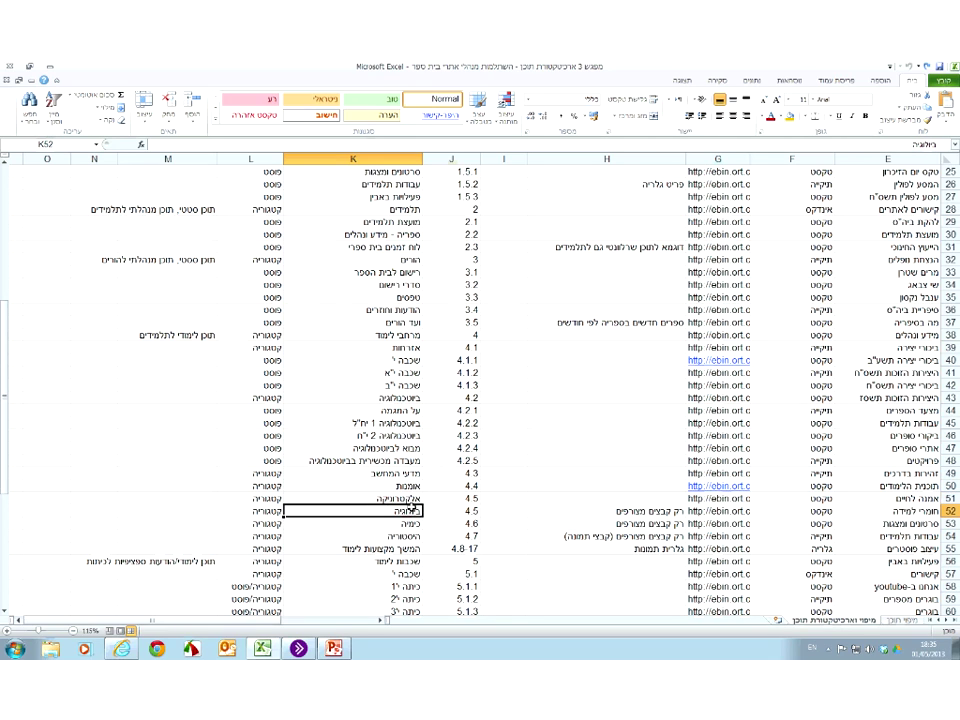
pyautogui.click(407, 548)
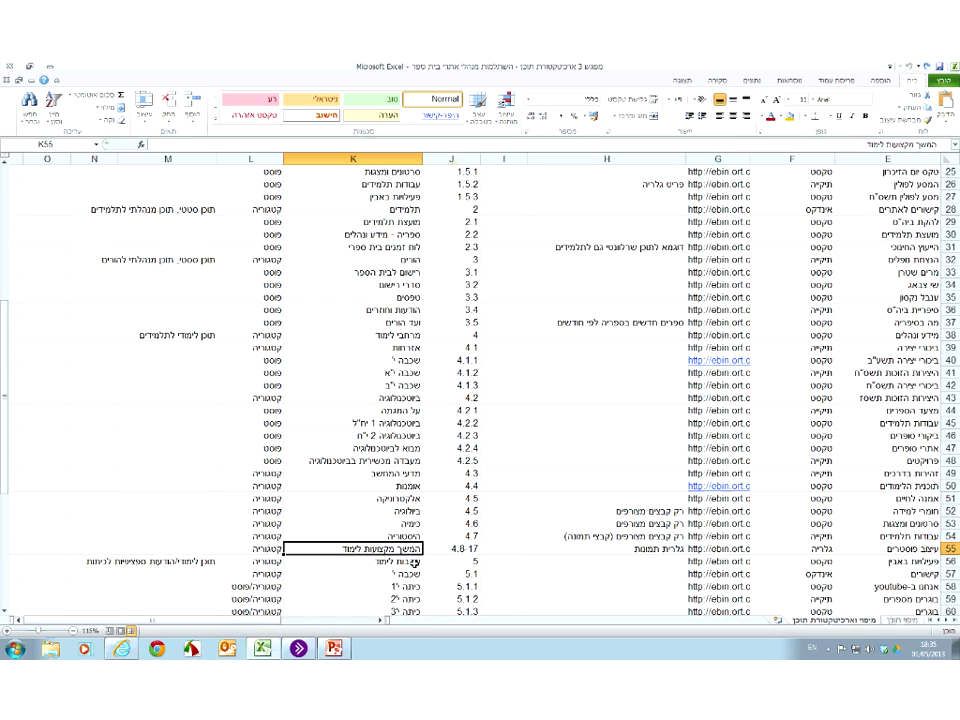
pyautogui.click(415, 563)
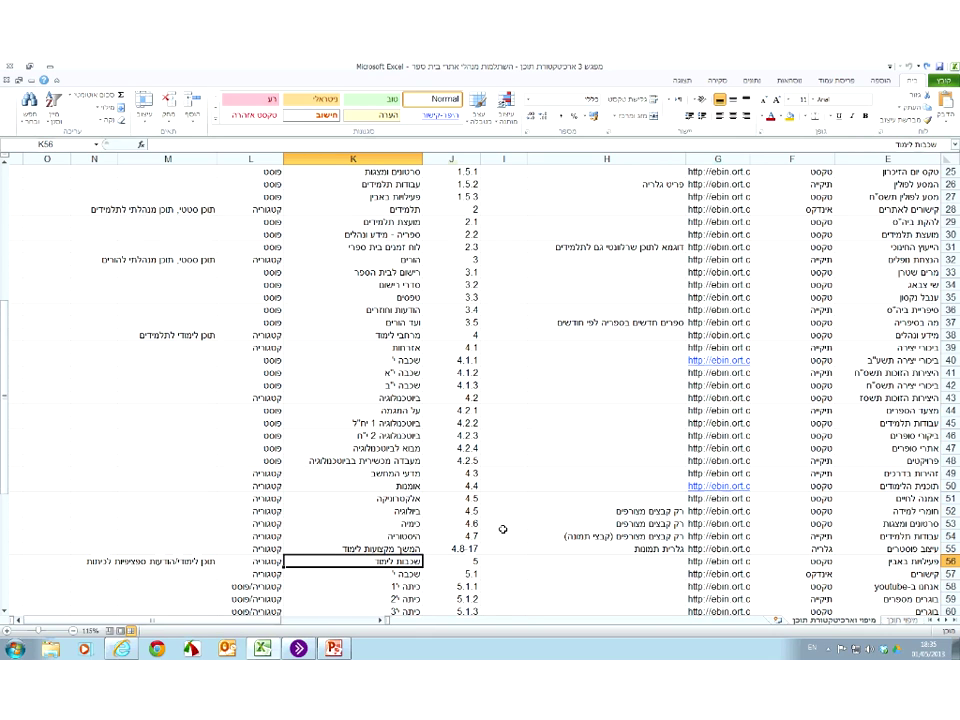
pyautogui.scroll(-2, 503, 529)
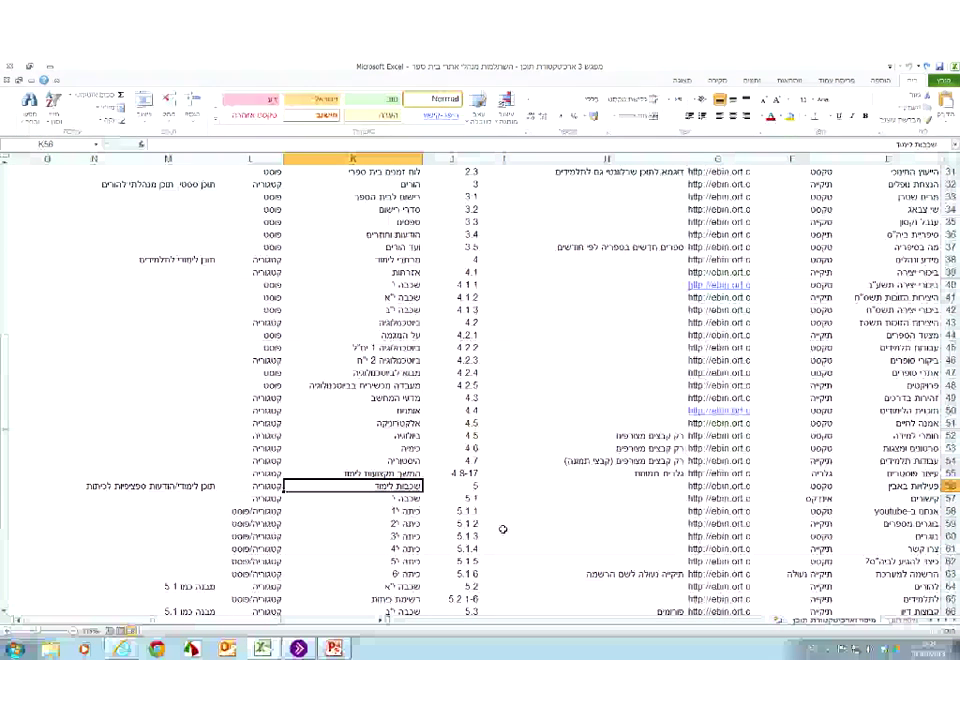
pyautogui.click(400, 511)
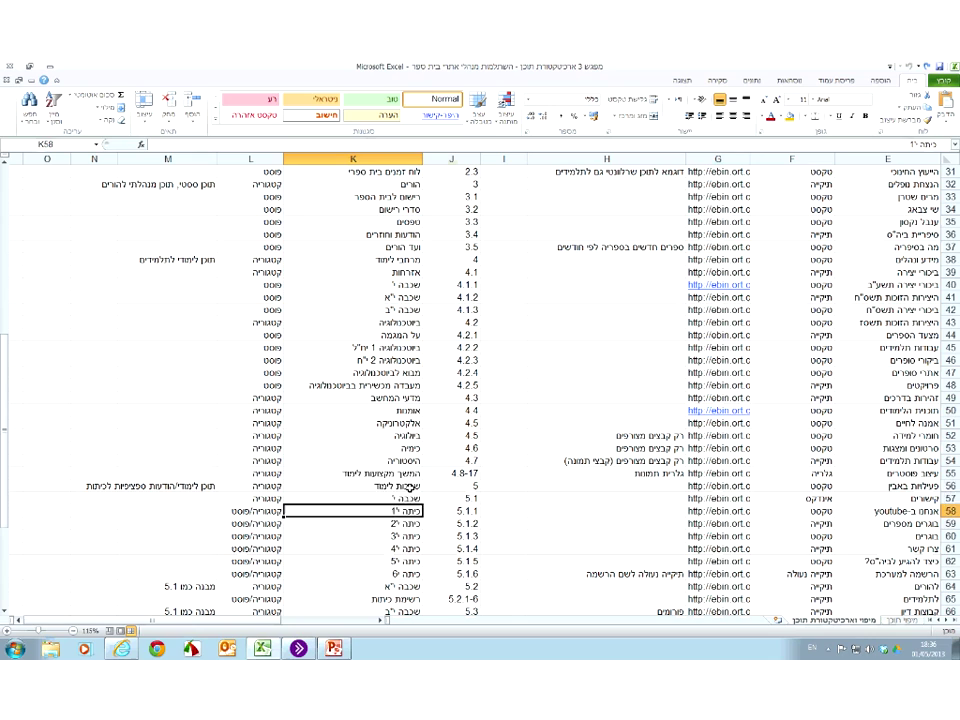
pyautogui.click(410, 487)
pyautogui.click(411, 499)
pyautogui.click(403, 511)
pyautogui.click(376, 523)
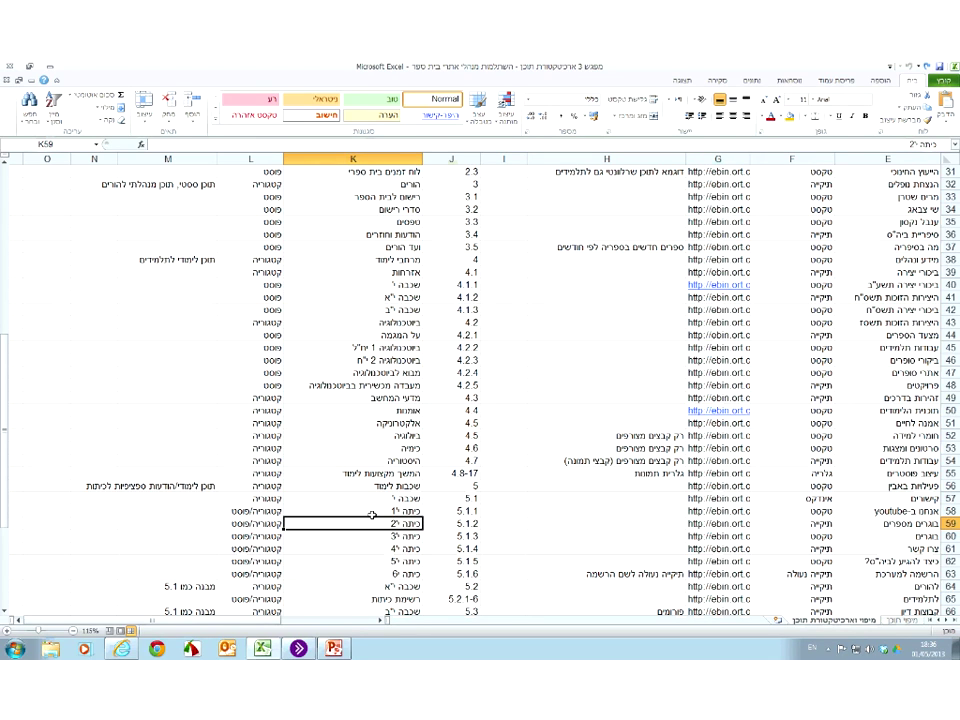
# Examine the static-content categories פרויקטים, חינוך חברתי and אודות in K68:K70.
pyautogui.scroll(-2, 372, 515)
pyautogui.click(304, 573)
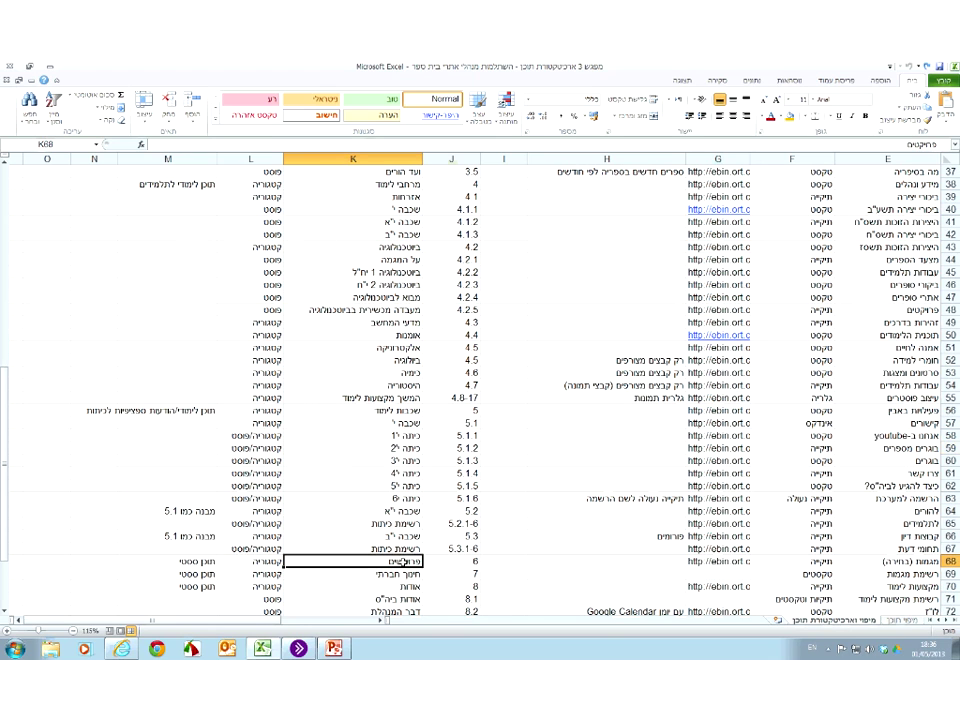
pyautogui.click(300, 587)
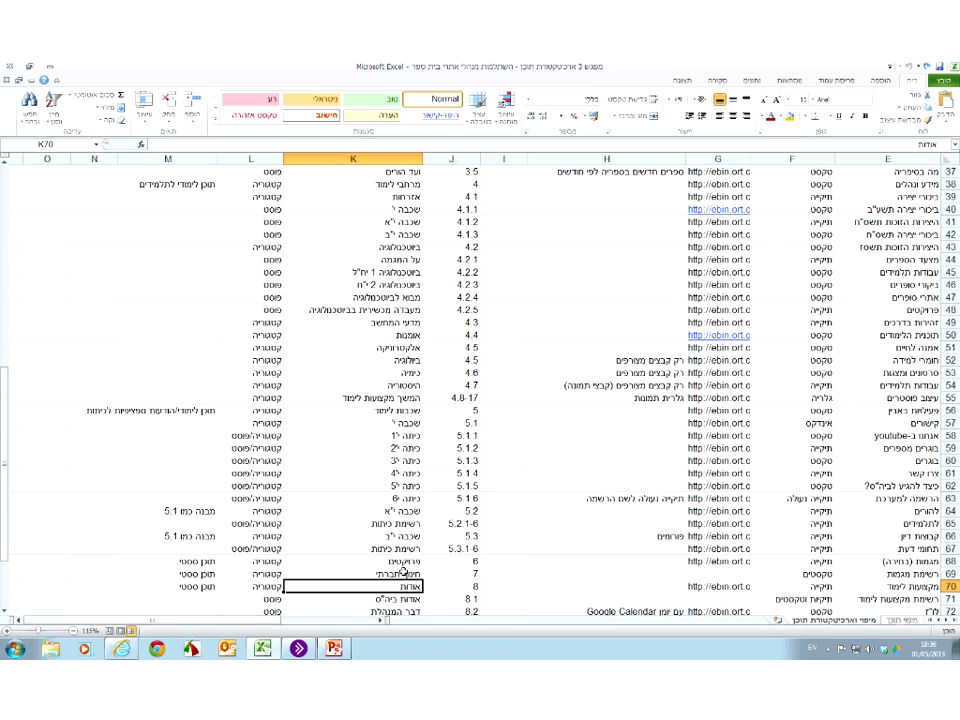
pyautogui.click(303, 574)
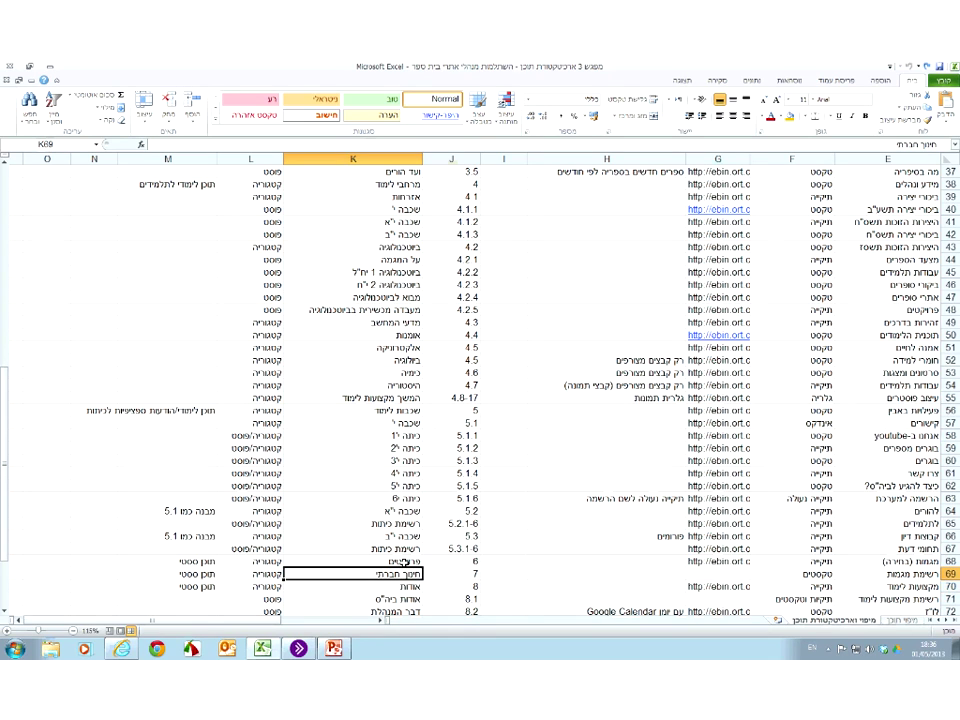
# Examine the אודות category in K70 and select its posts from דבר המנהלת to חזון ביה"ס in K72:K75.
pyautogui.scroll(-1, 363, 562)
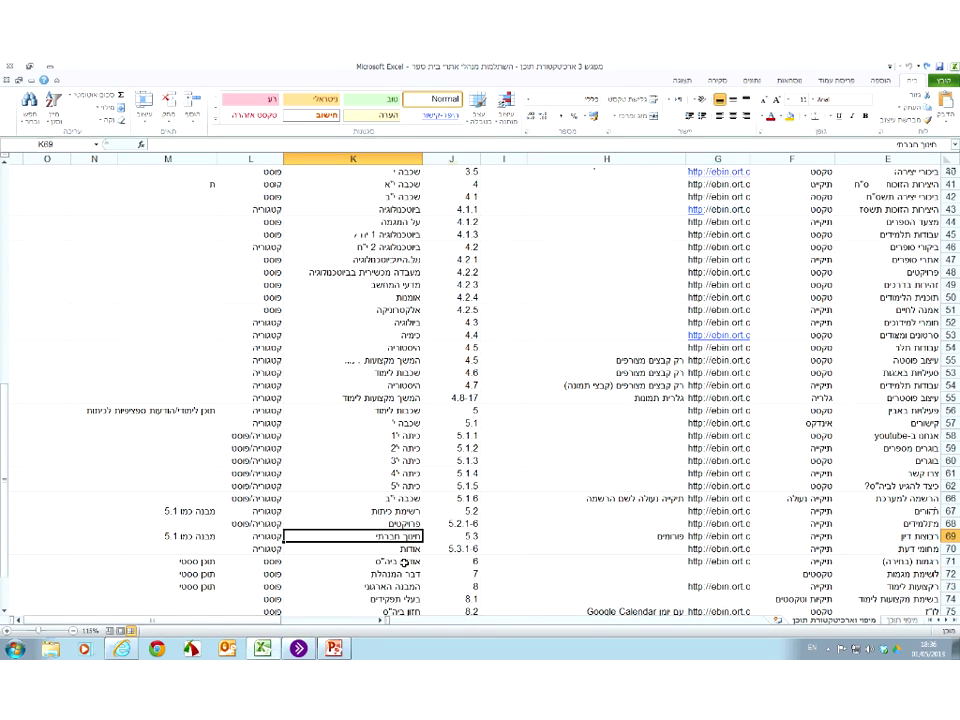
pyautogui.scroll(-1, 377, 563)
pyautogui.click(376, 512)
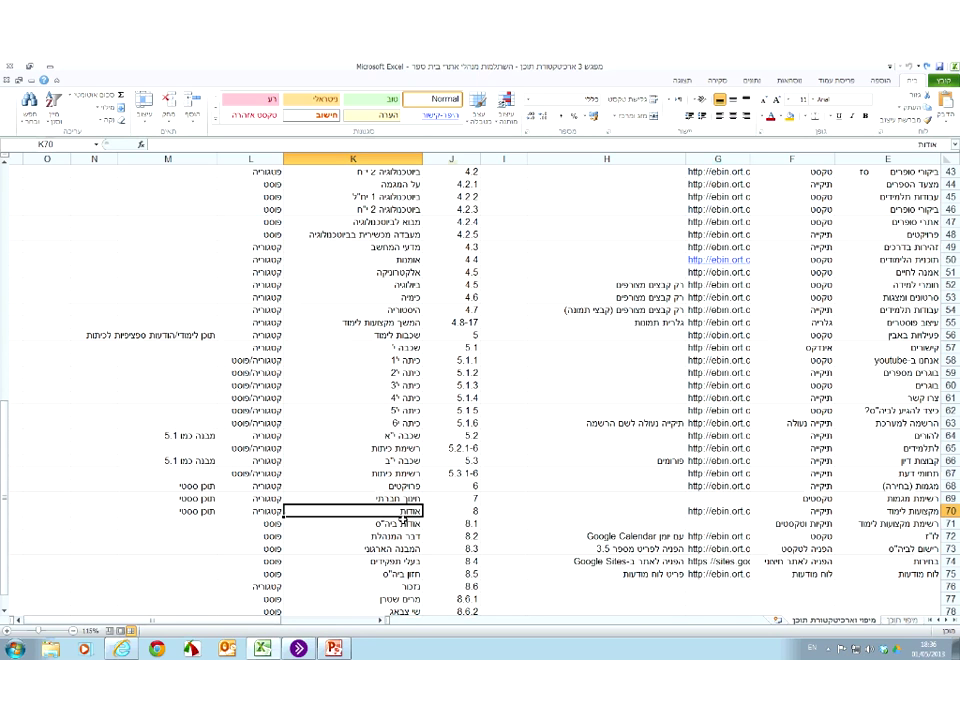
pyautogui.scroll(-1, 405, 516)
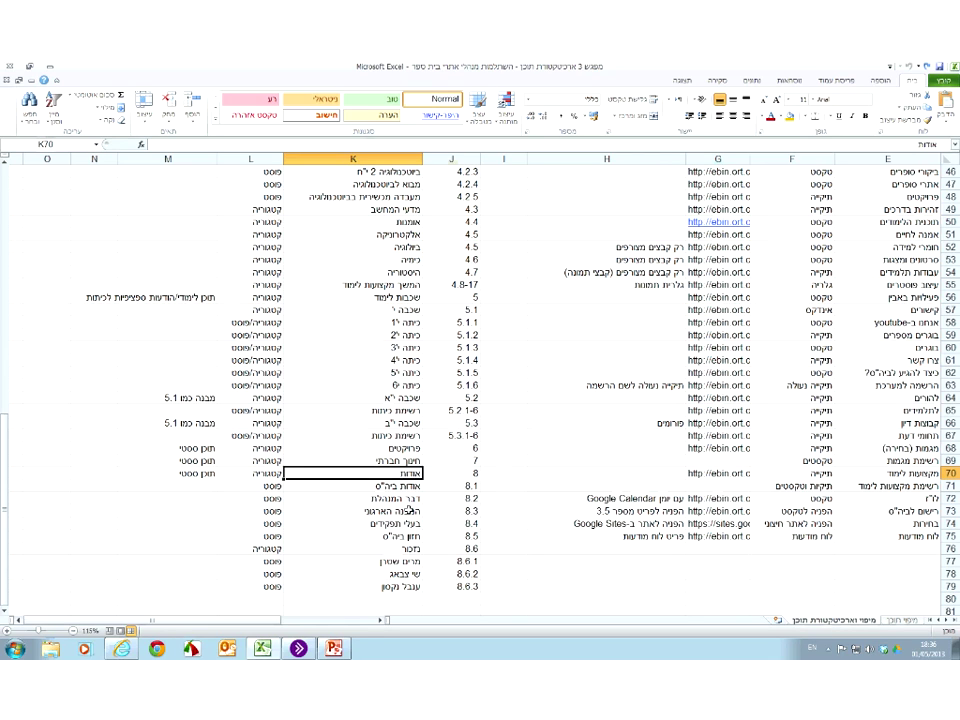
pyautogui.moveTo(405, 537); pyautogui.dragTo(342, 498)
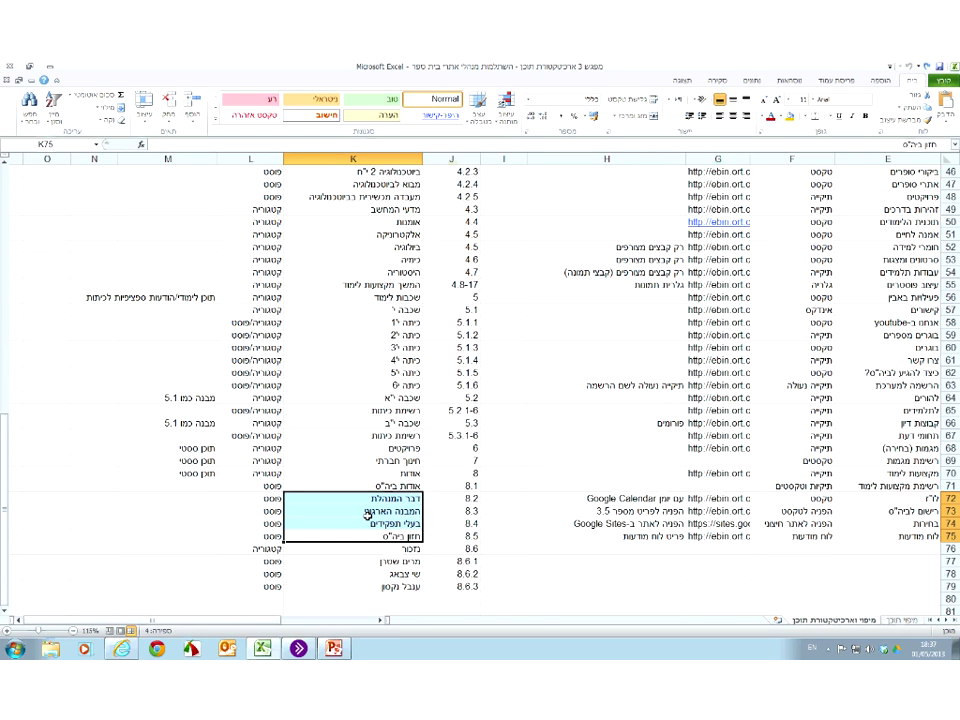
# Revisit the תלמידים category with its מועצת תלמידים post in K29, and the הורים category in K32.
pyautogui.scroll(13, 367, 513)
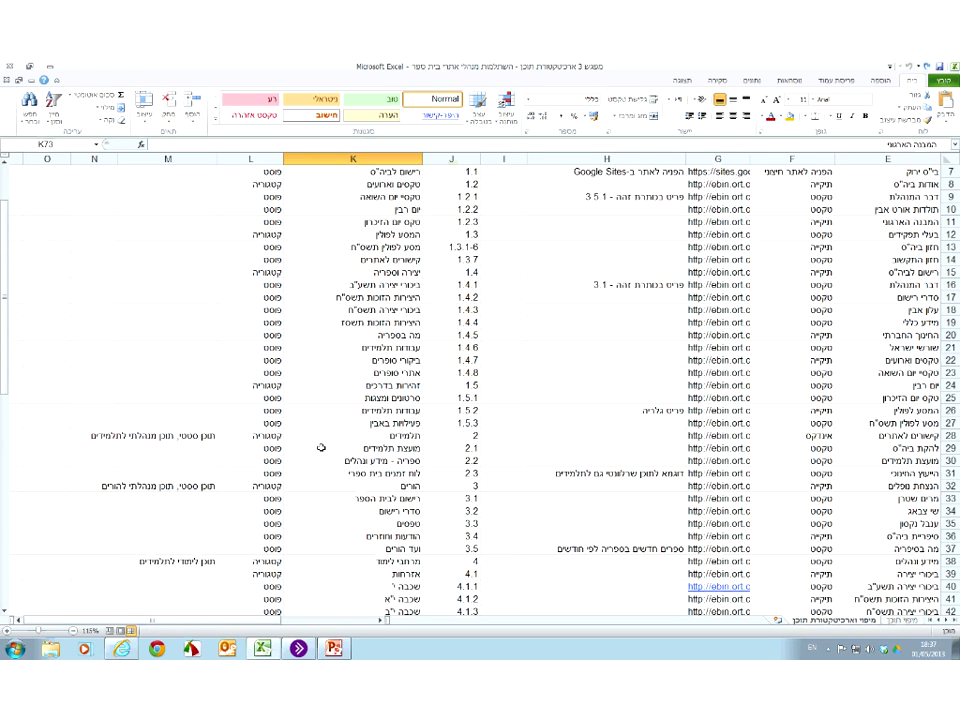
pyautogui.moveTo(360, 436); pyautogui.dragTo(360, 461)
pyautogui.click(379, 449)
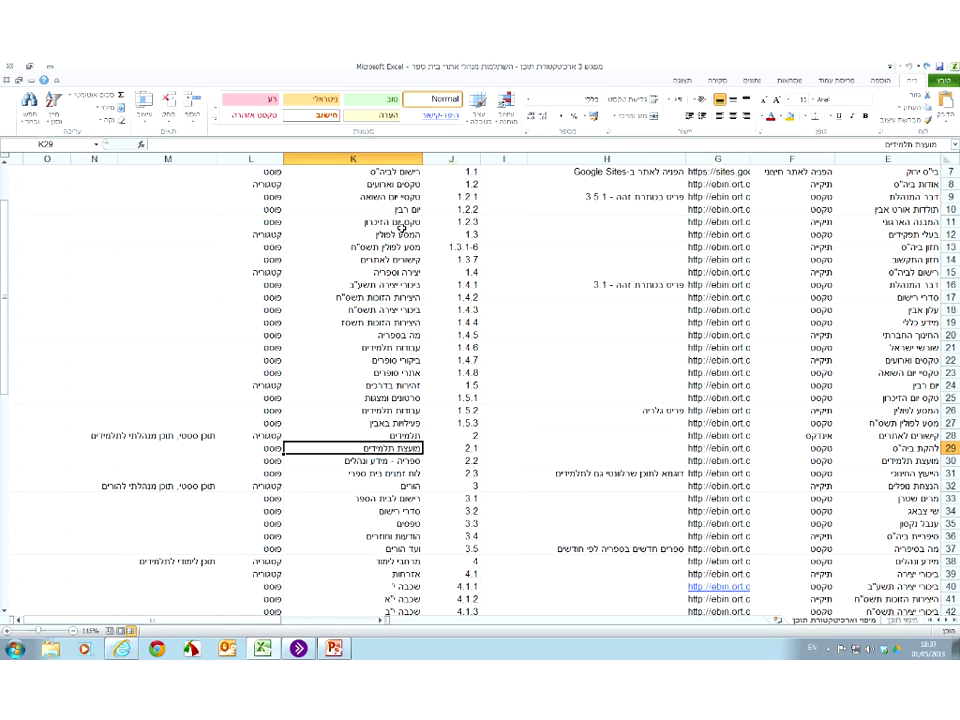
pyautogui.click(400, 485)
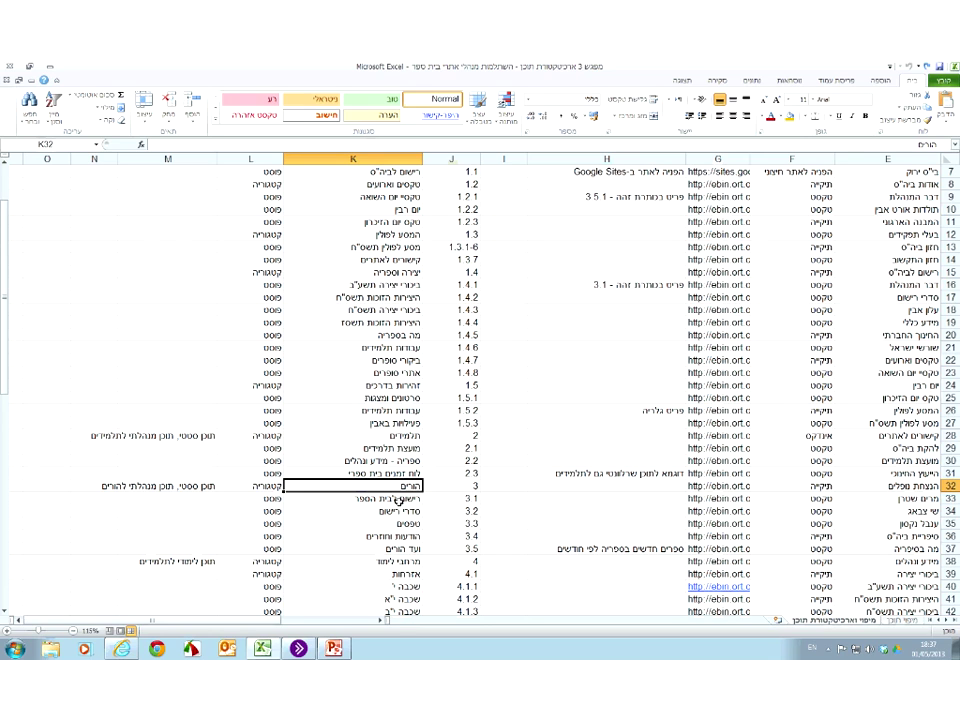
pyautogui.scroll(-1, 400, 502)
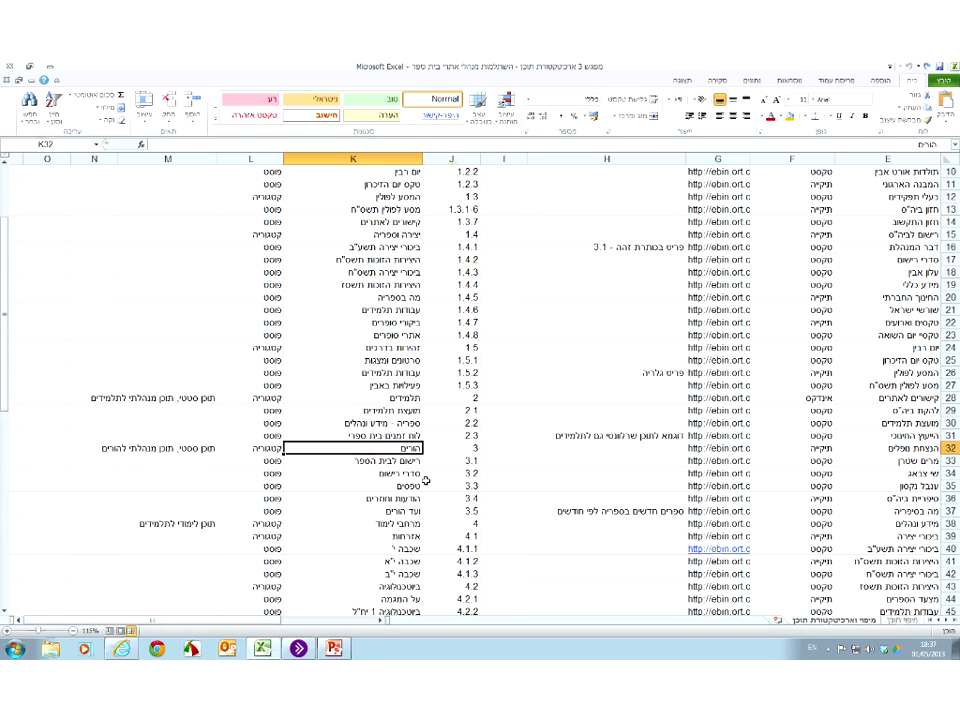
# Switch to the PowerPoint slide show and advance to the slide with the table of recommended content architecture topics.
pyautogui.moveTo(345, 652)
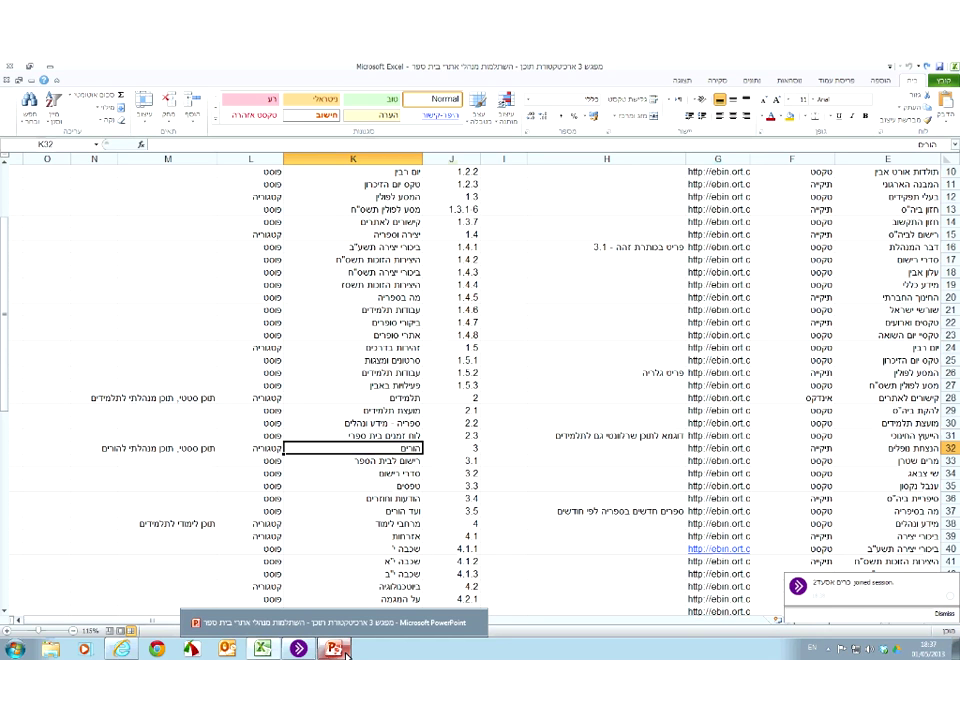
pyautogui.click(343, 652)
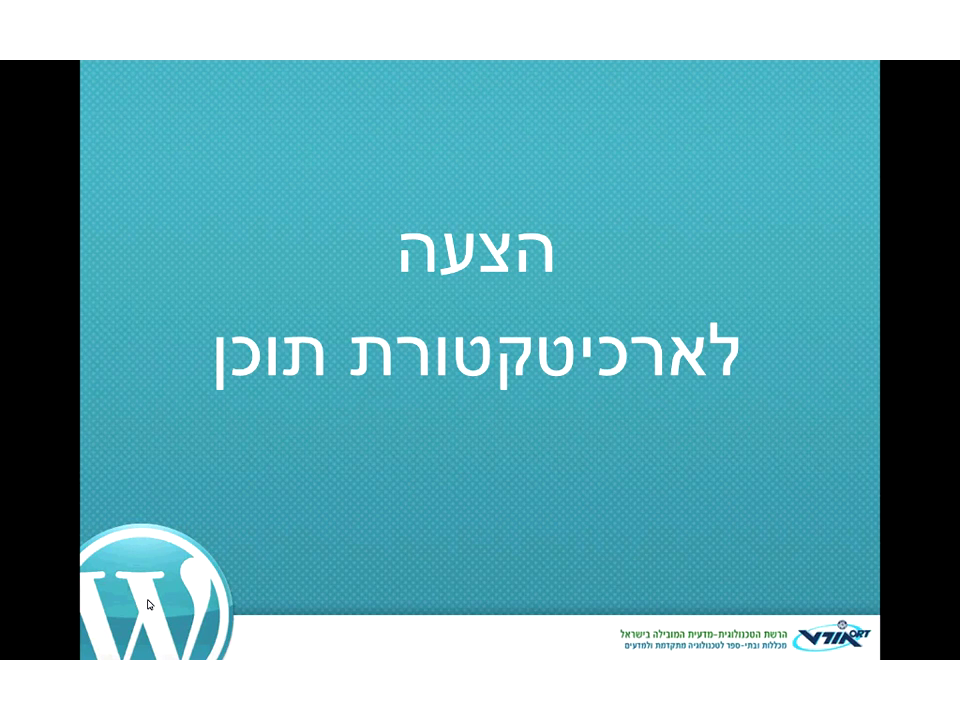
pyautogui.press('Right')
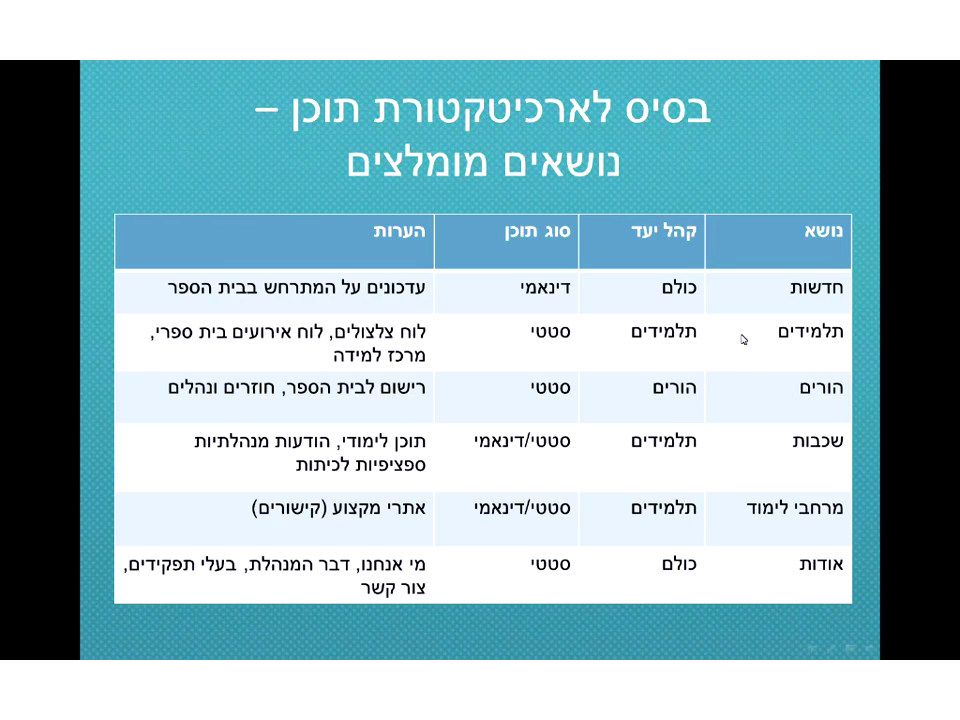